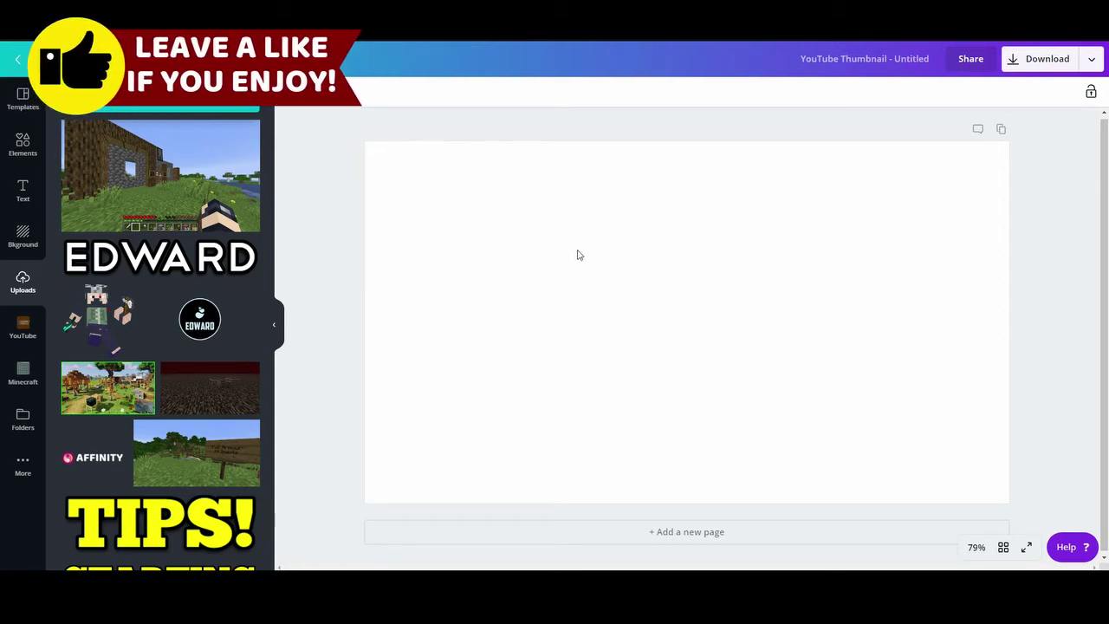
Step: Add the uploaded Minecraft house screenshot to the page and crop away its lower hotbar area and right-hand side
left_click(179, 189)
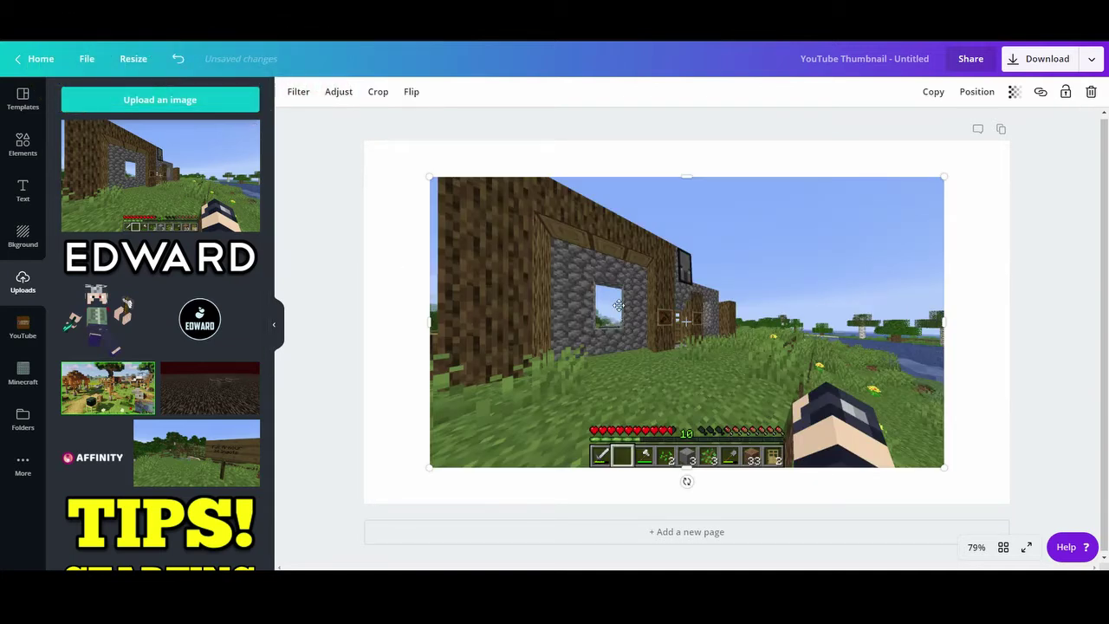
left_click_drag(686, 468, 703, 399)
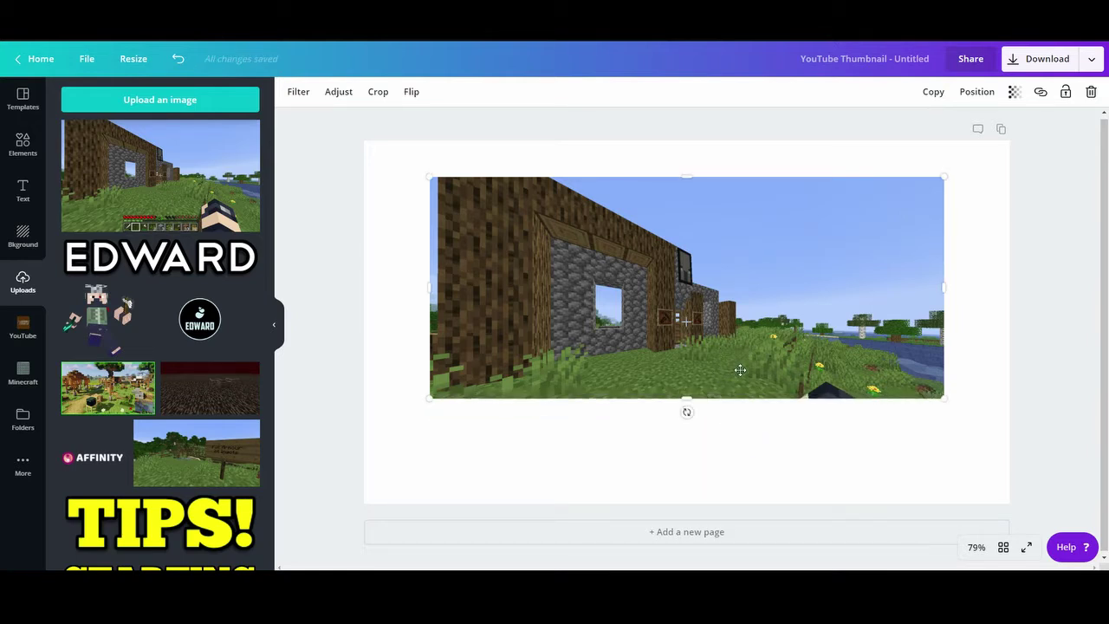
left_click_drag(946, 288, 759, 317)
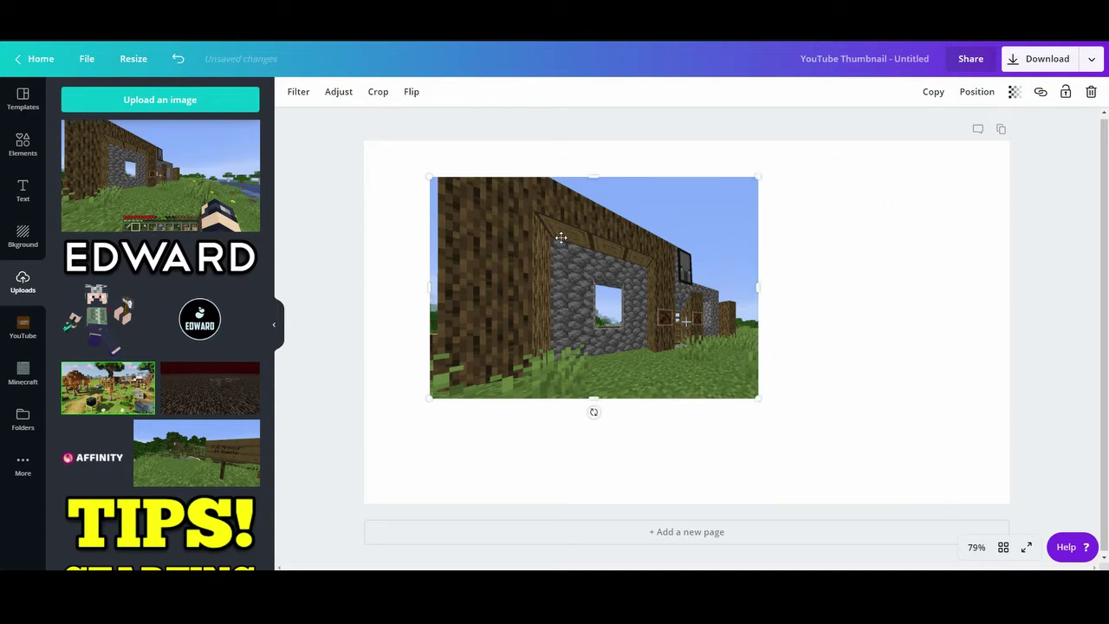
Step: Align the cropped house image with the page's upper-left corner and enlarge it to cover the whole thumbnail
left_click_drag(570, 241, 508, 209)
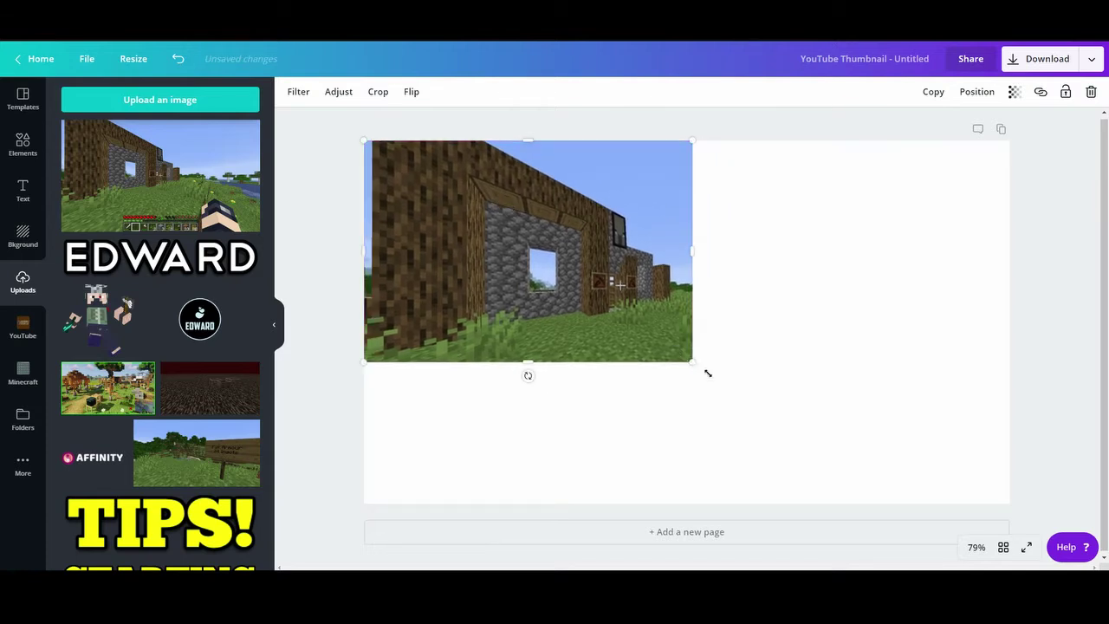
left_click_drag(698, 365, 948, 456)
left_click_drag(917, 321, 1011, 349)
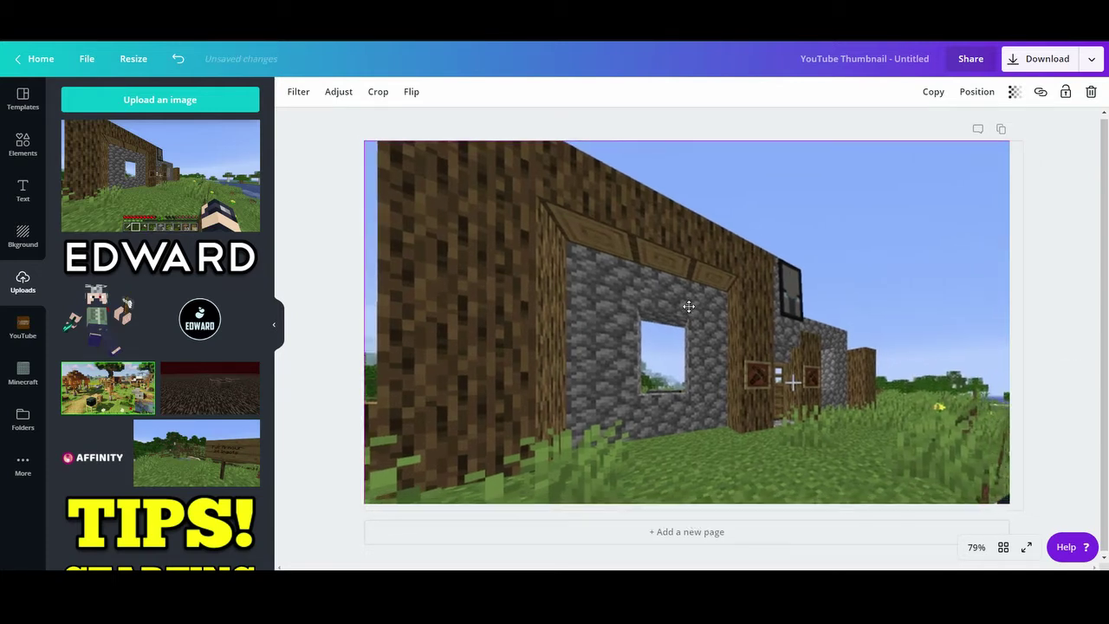
Step: Flip the house image horizontally
left_click(413, 92)
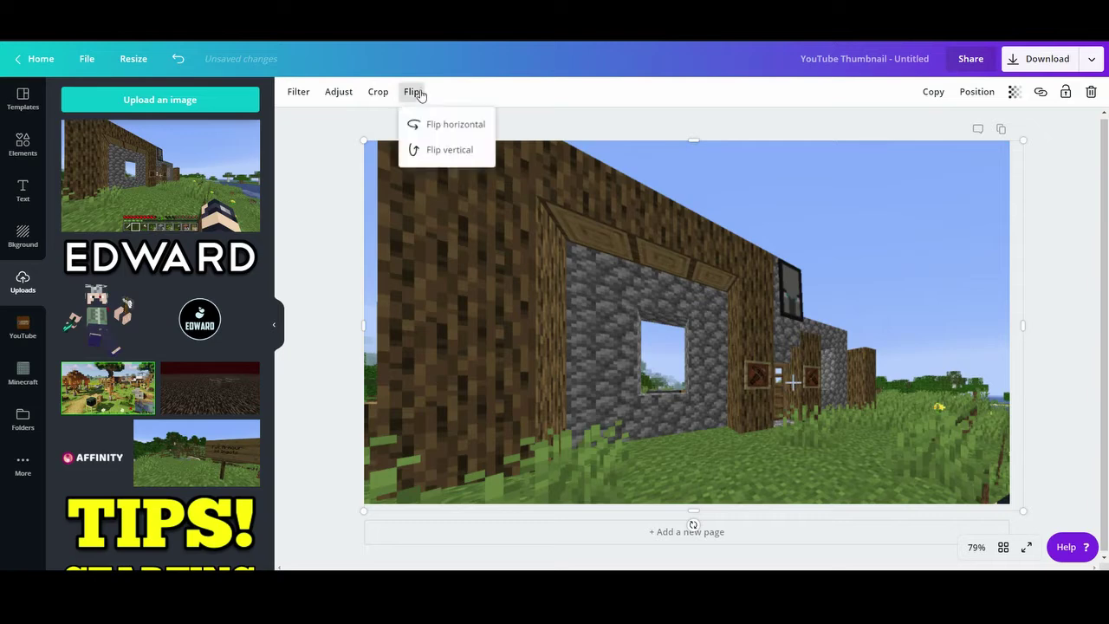
left_click(470, 132)
left_click(354, 228)
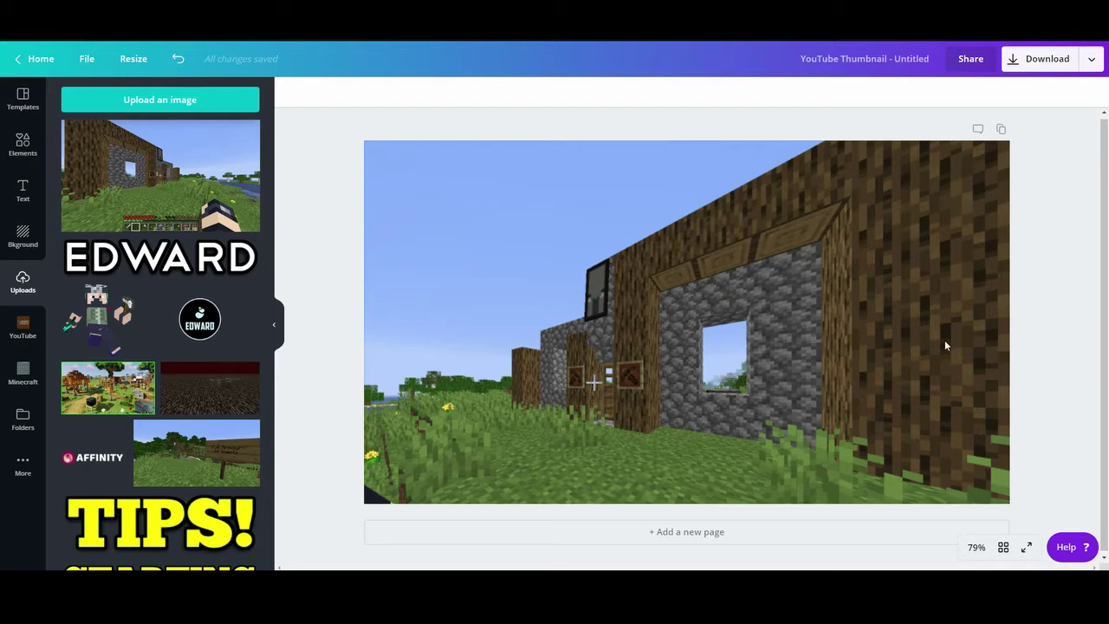
Step: Apply the Solar filter to the house image
left_click(759, 282)
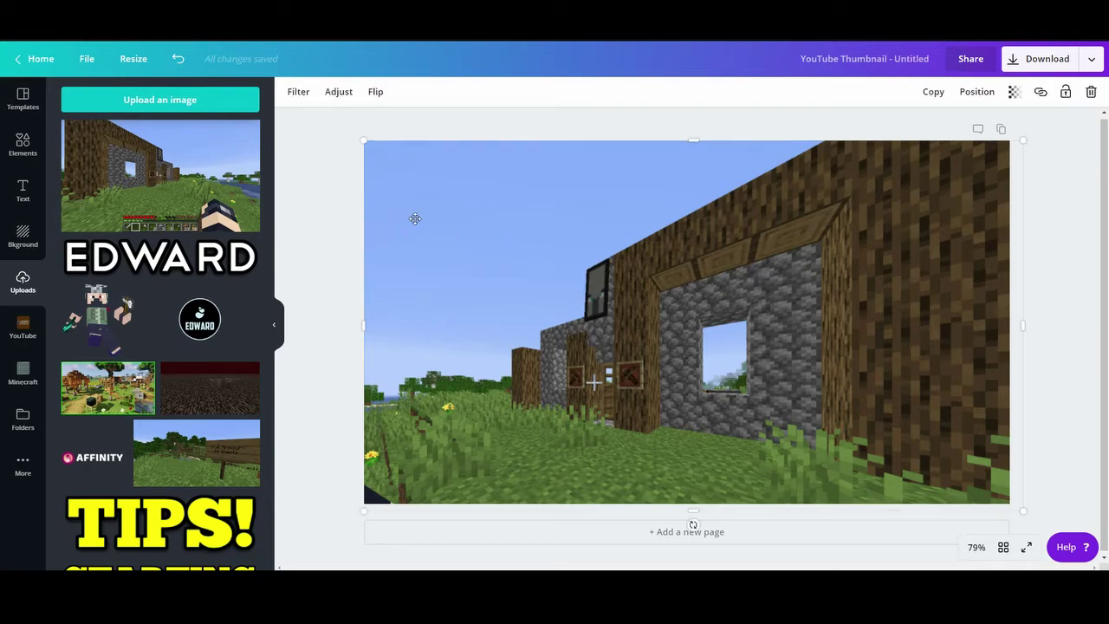
left_click(298, 92)
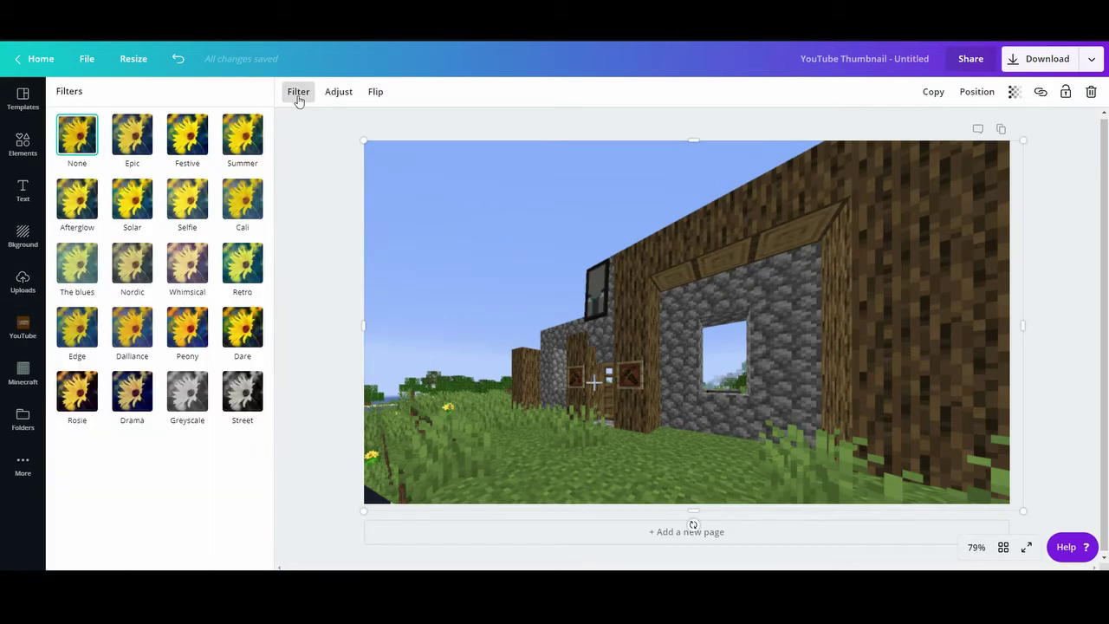
left_click(131, 200)
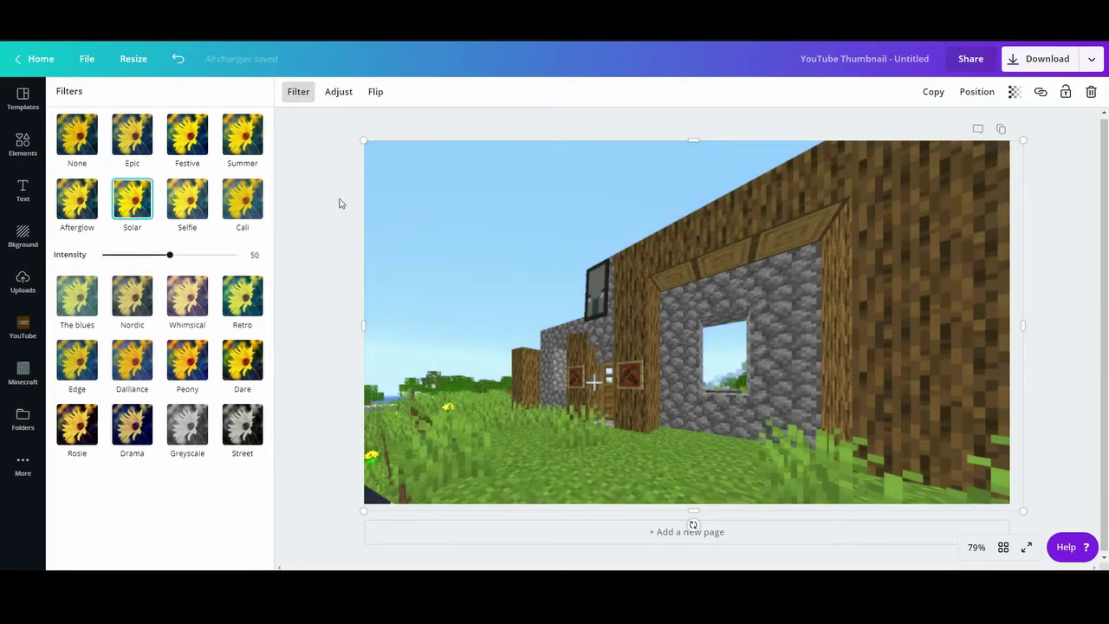
Step: Try the Solar filter at intensities 14 and 90, and return it to 50
left_click(121, 257)
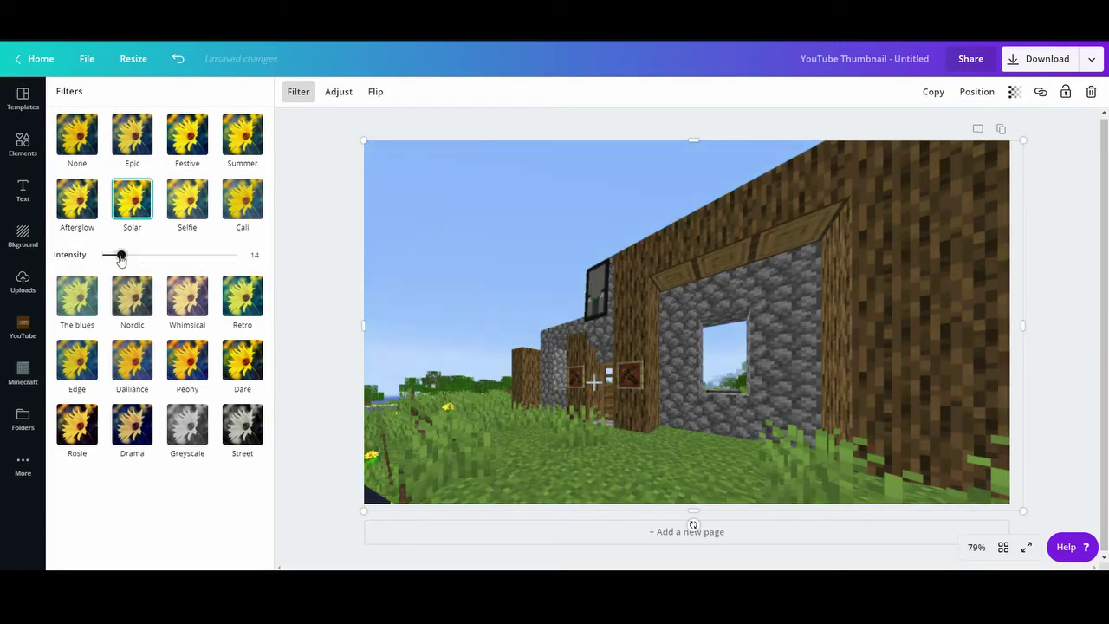
left_click(225, 258)
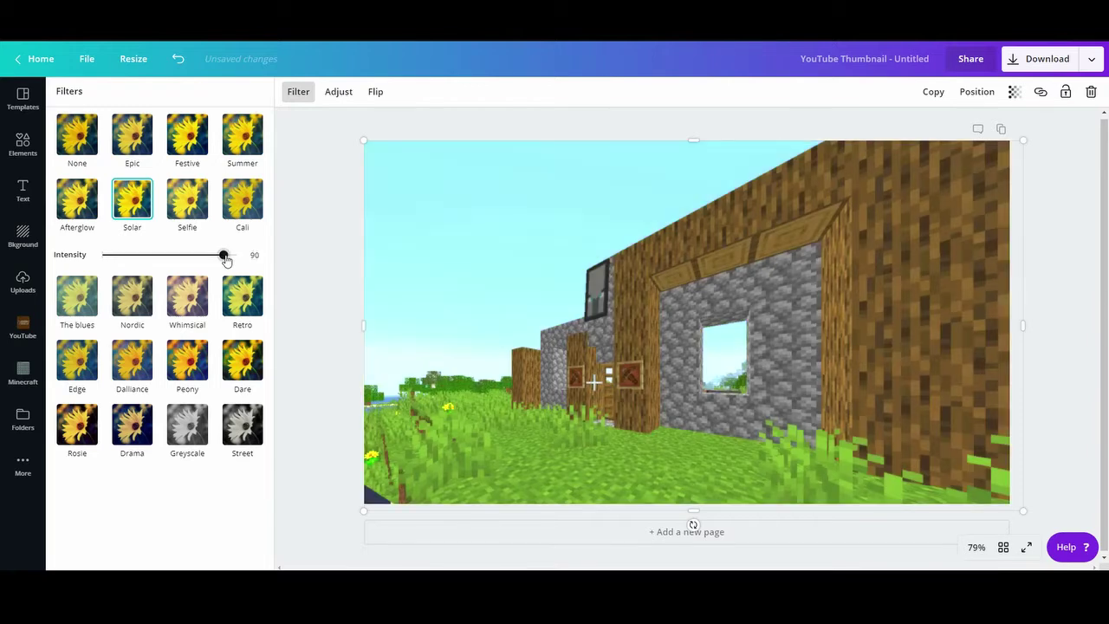
left_click_drag(226, 257, 172, 260)
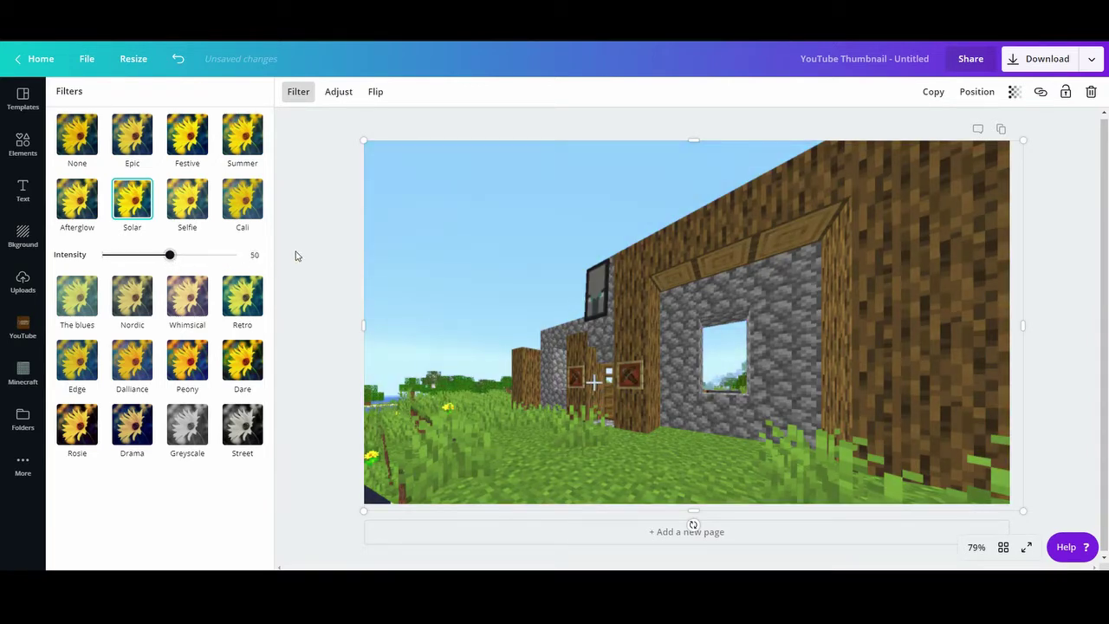
left_click(347, 279)
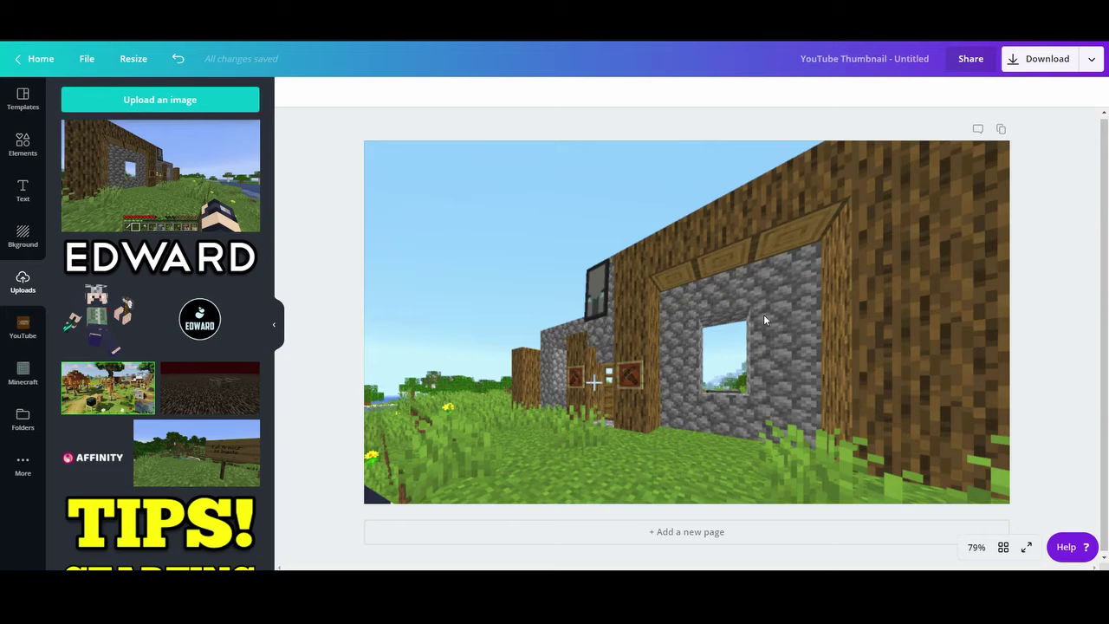
Step: Shift the house image to the right and extend its left and upper edges to cover the page again
left_click(781, 297)
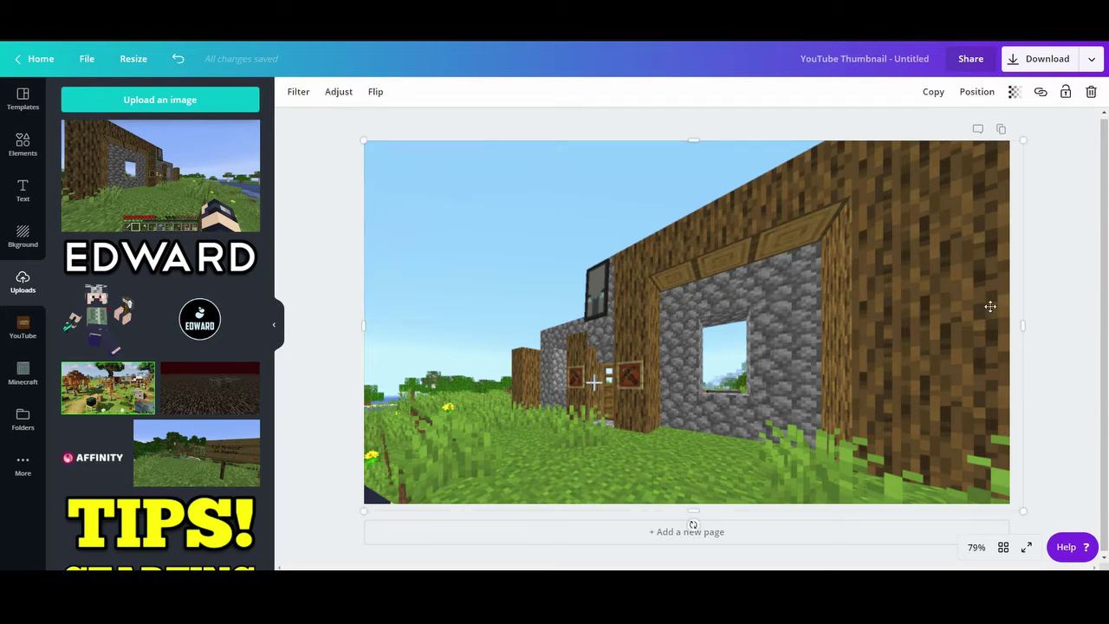
left_click_drag(776, 309, 865, 313)
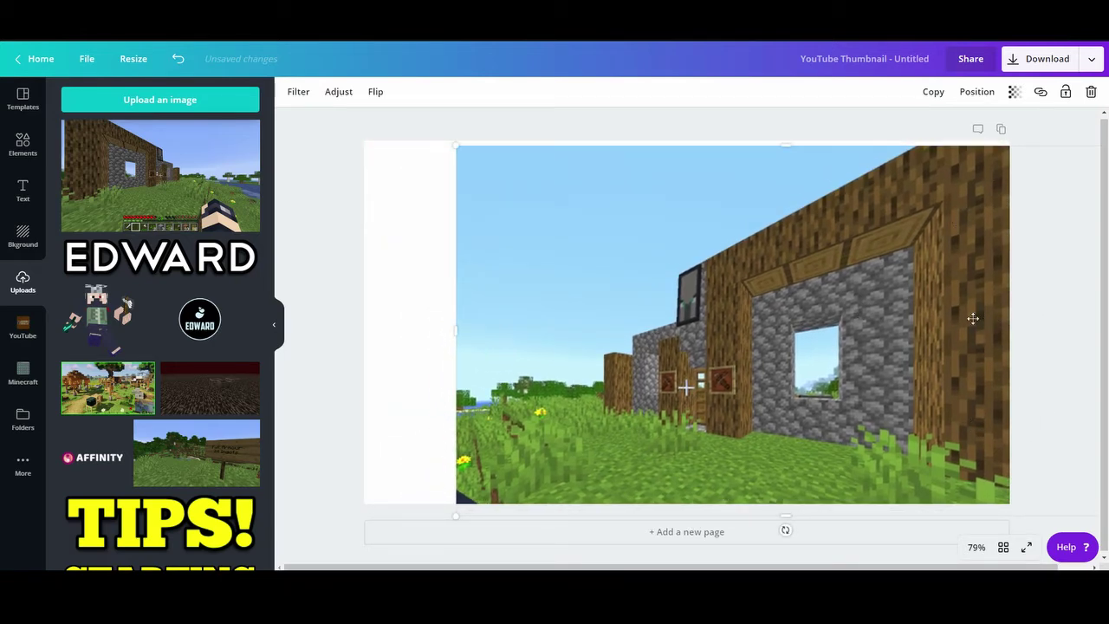
left_click_drag(456, 332, 349, 317)
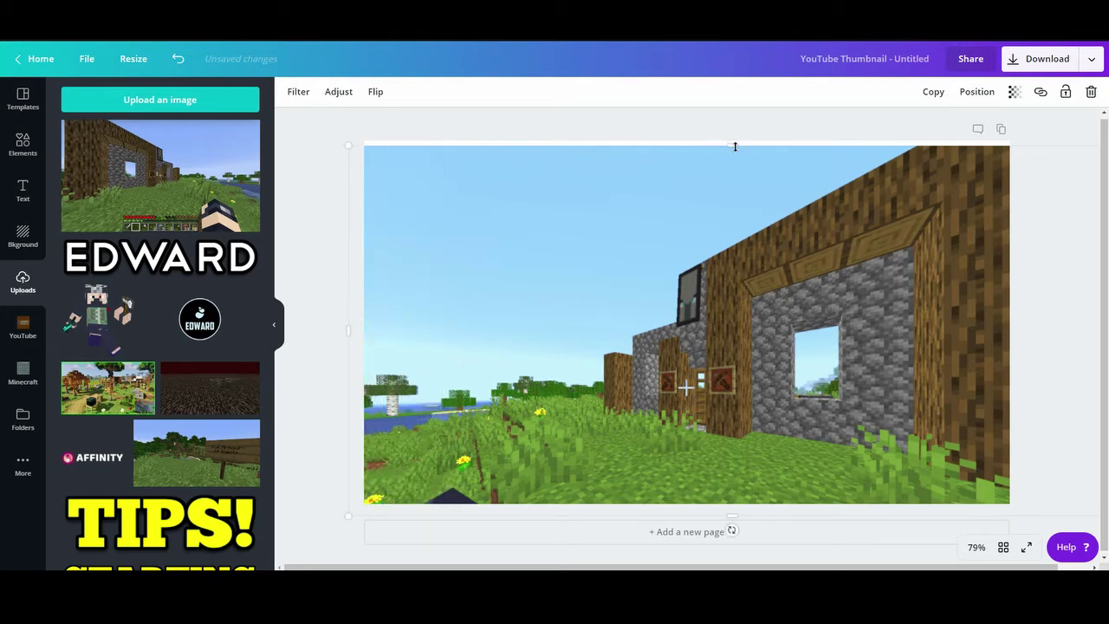
left_click_drag(733, 146, 737, 139)
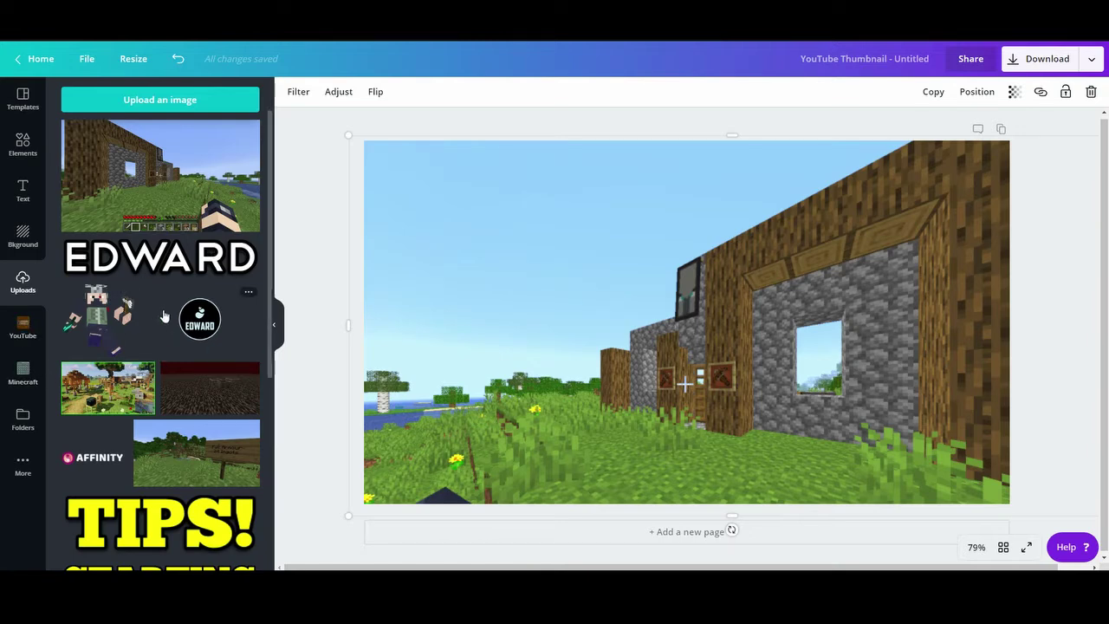
Step: Try the thin circle outline from the YouTube folder in red, shrunk to fit around the banner on the house
left_click(35, 329)
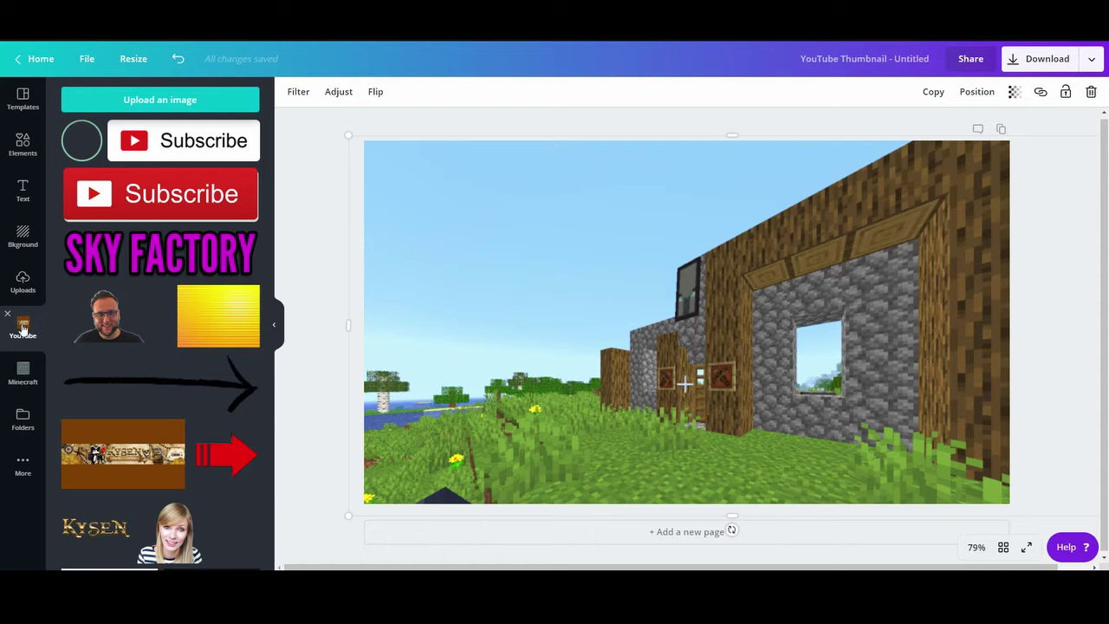
left_click(85, 136)
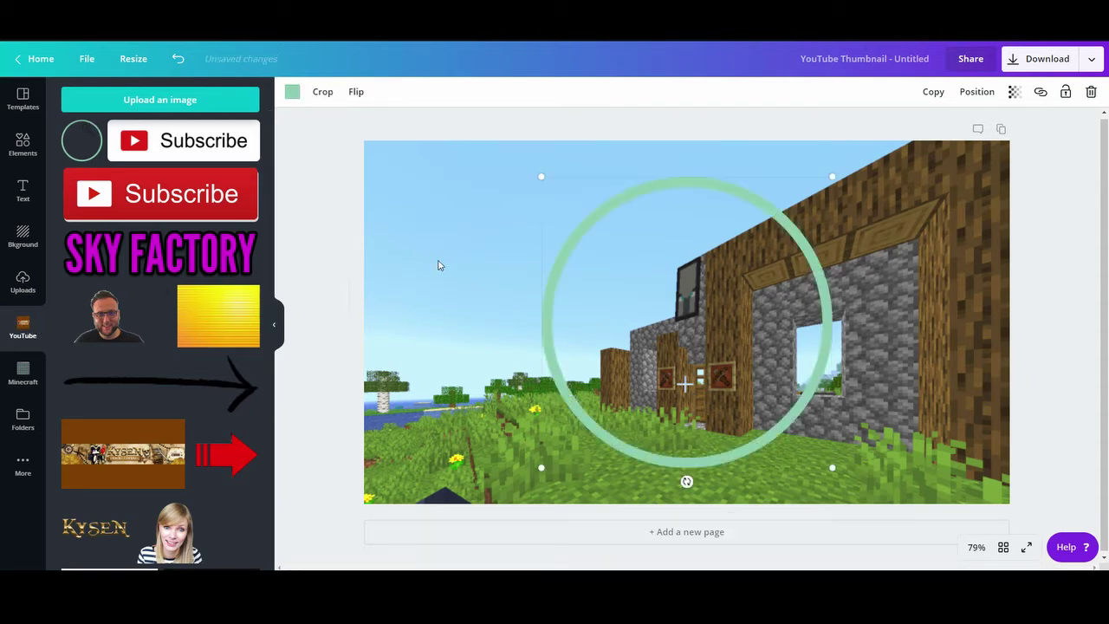
left_click(292, 92)
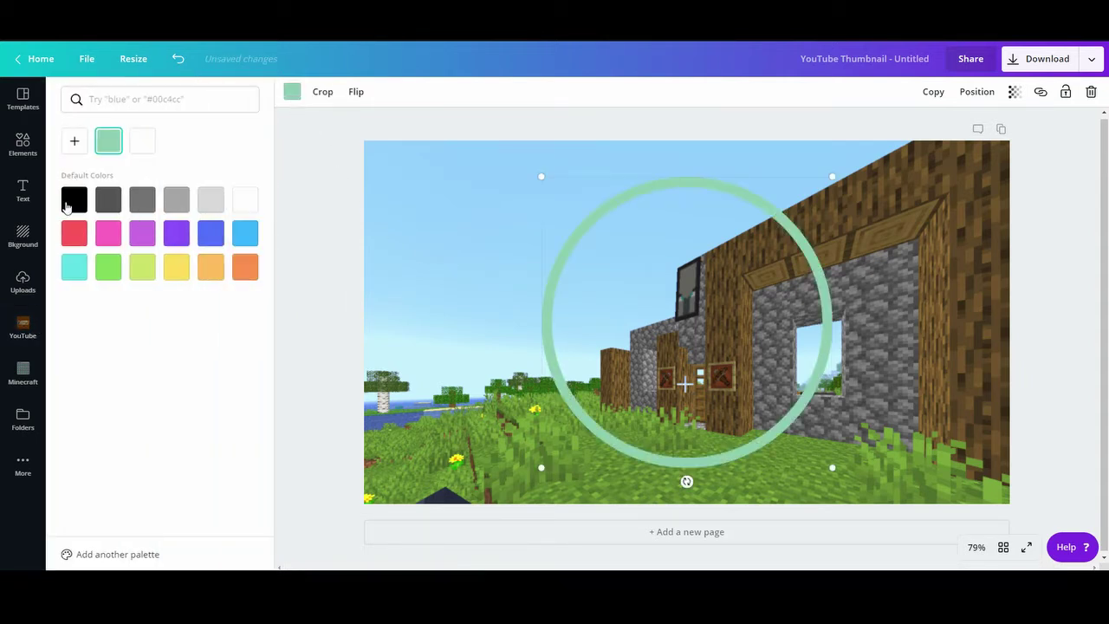
left_click(74, 142)
left_click(73, 250)
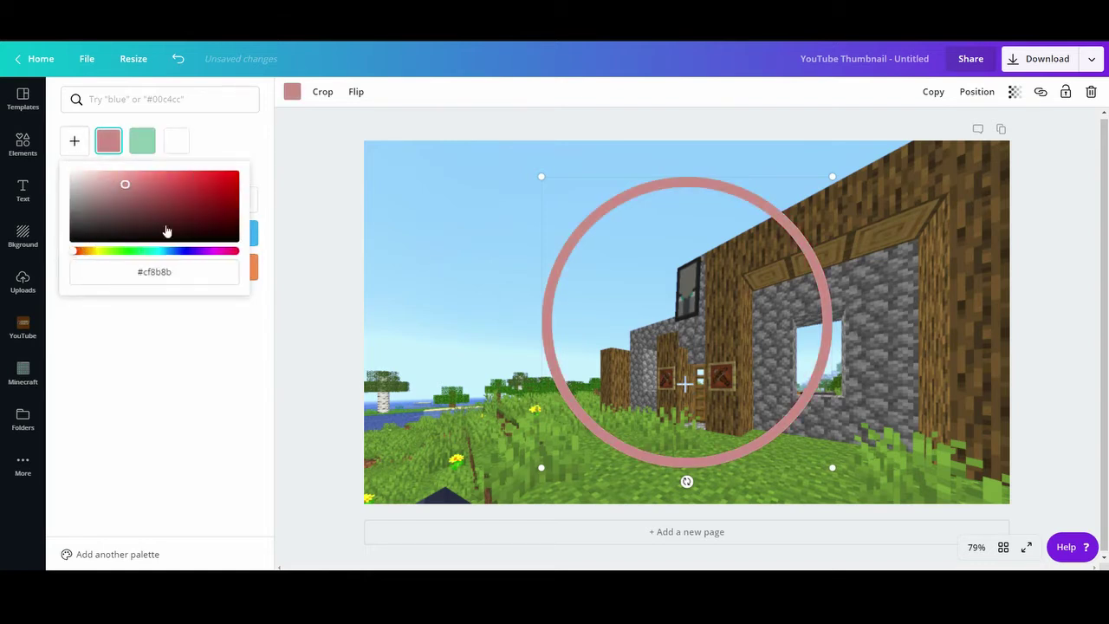
left_click_drag(166, 230, 333, 159)
left_click_drag(542, 177, 742, 373)
left_click_drag(768, 424, 676, 297)
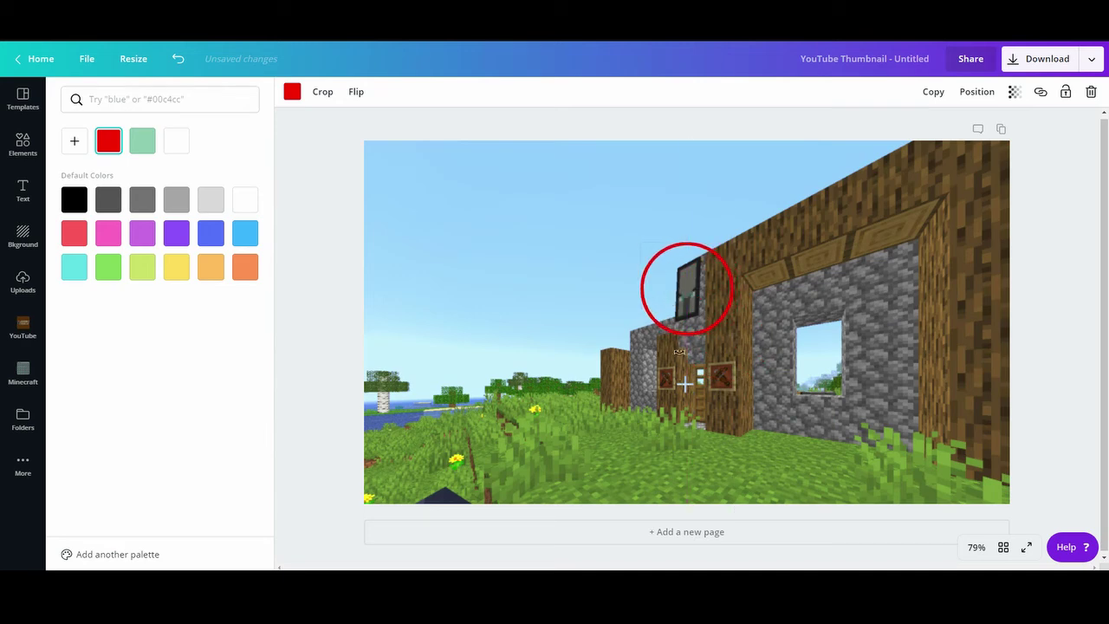
Step: Replace the thin red circle with the thick black ring from the YouTube folder
left_click(28, 323)
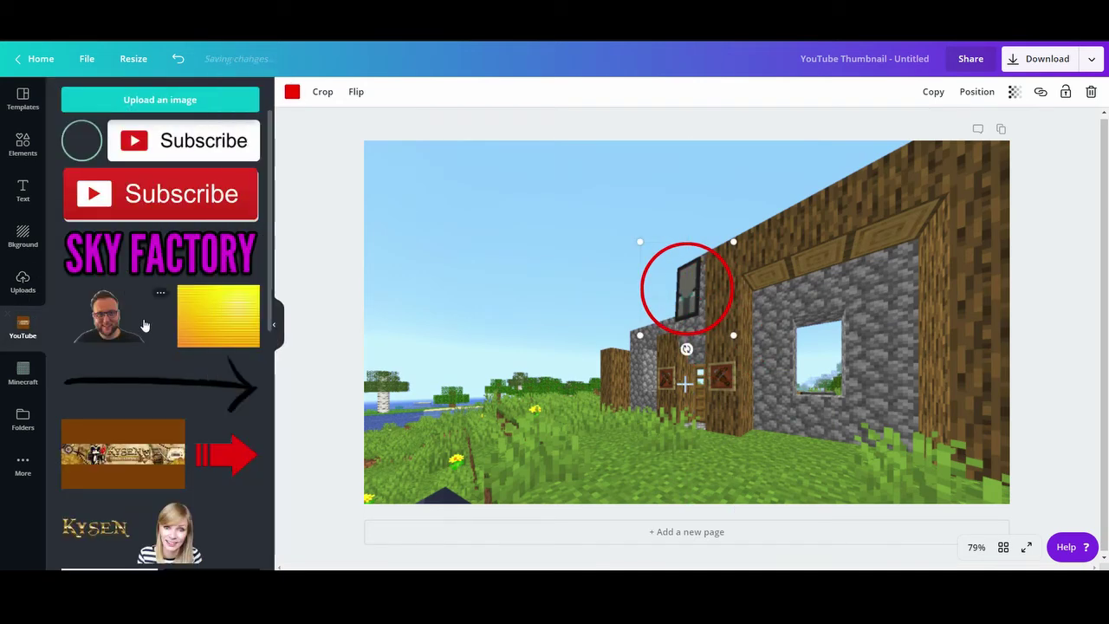
scroll(149, 314, "down", 3)
scroll(149, 314, "down", 5)
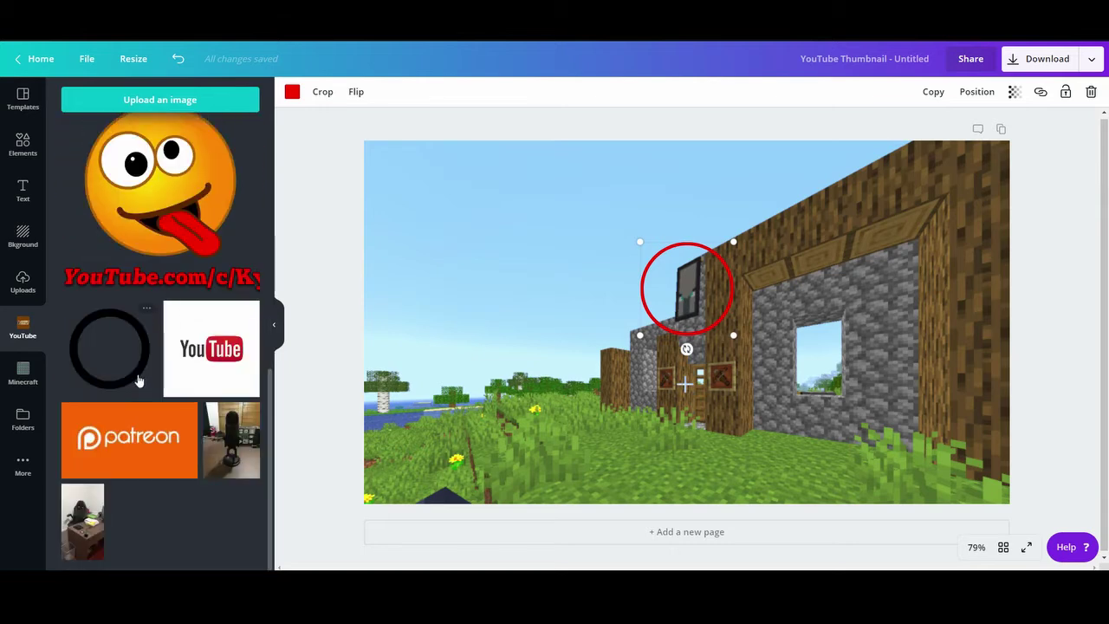
left_click(128, 371)
left_click_drag(641, 321, 523, 315)
left_click(719, 303)
key("Delete")
left_click_drag(691, 283, 690, 281)
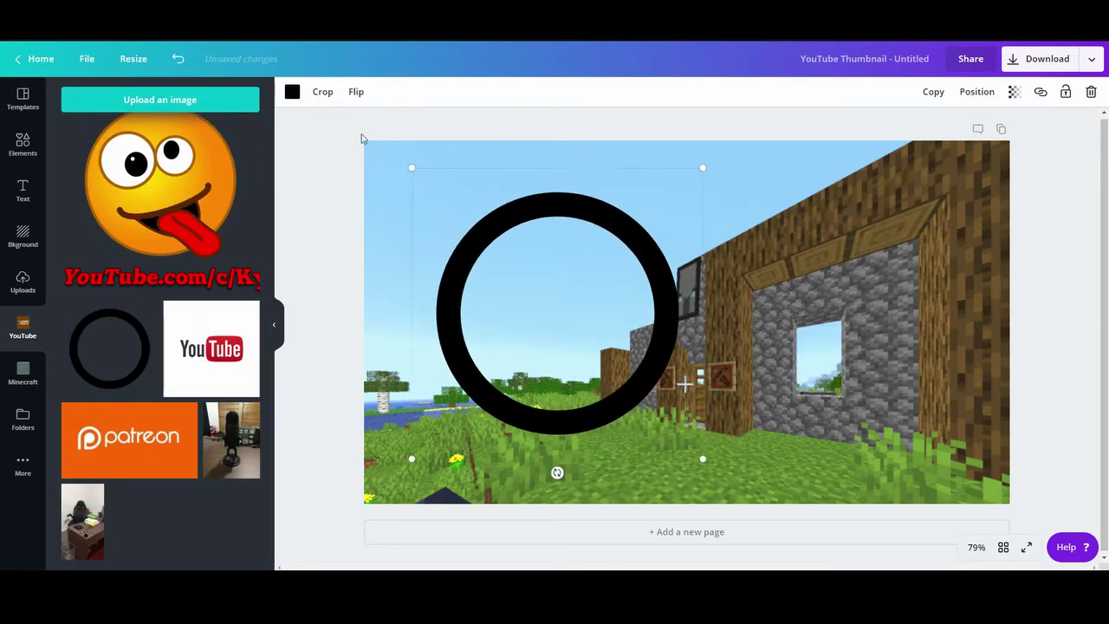
Step: Recolour the thick ring bright red and shrink it to fit around the banner on the house
left_click(293, 92)
left_click(74, 140)
left_click(186, 202)
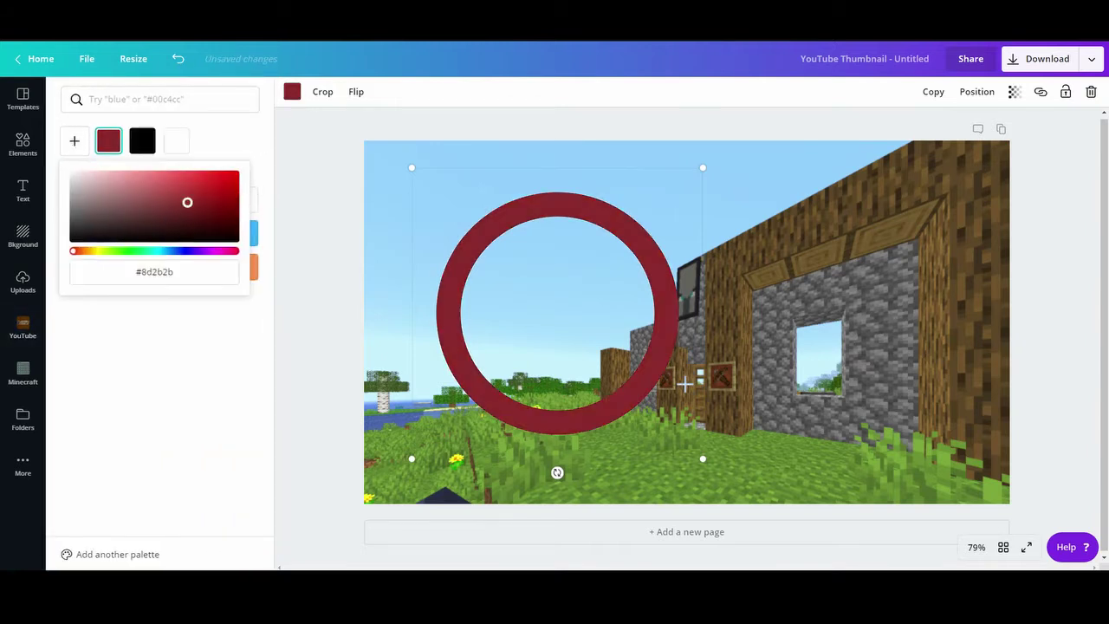
left_click_drag(186, 203, 236, 173)
left_click_drag(411, 168, 619, 315)
left_click_drag(615, 382, 663, 277)
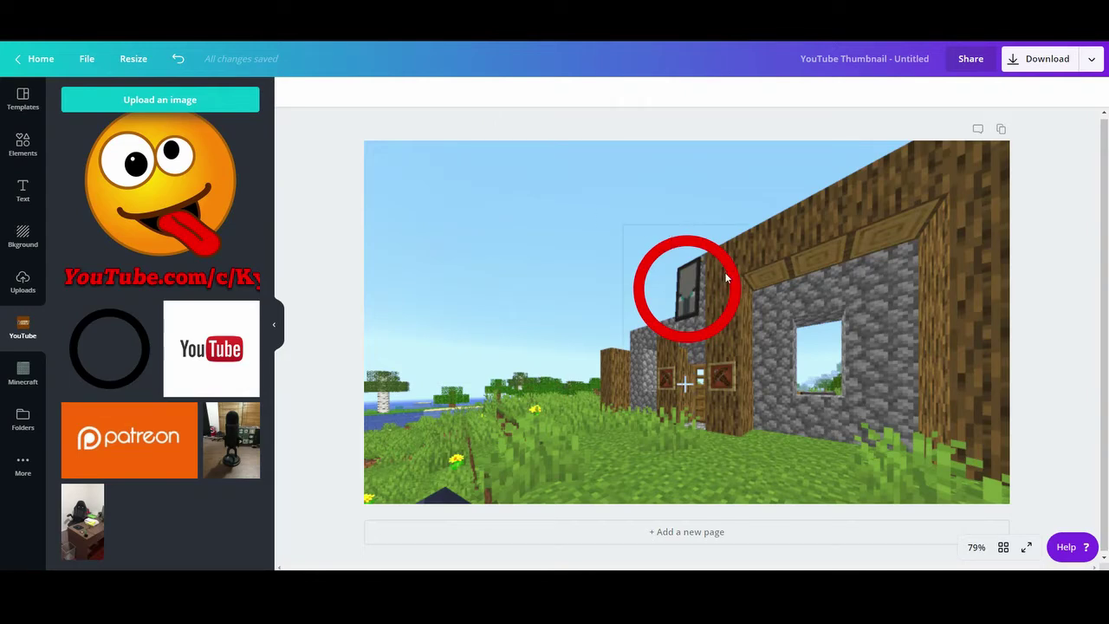
Step: Add the Minecraft logo from the Minecraft folder and place it along the thumbnail's upper edge, toward the left
left_click(40, 371)
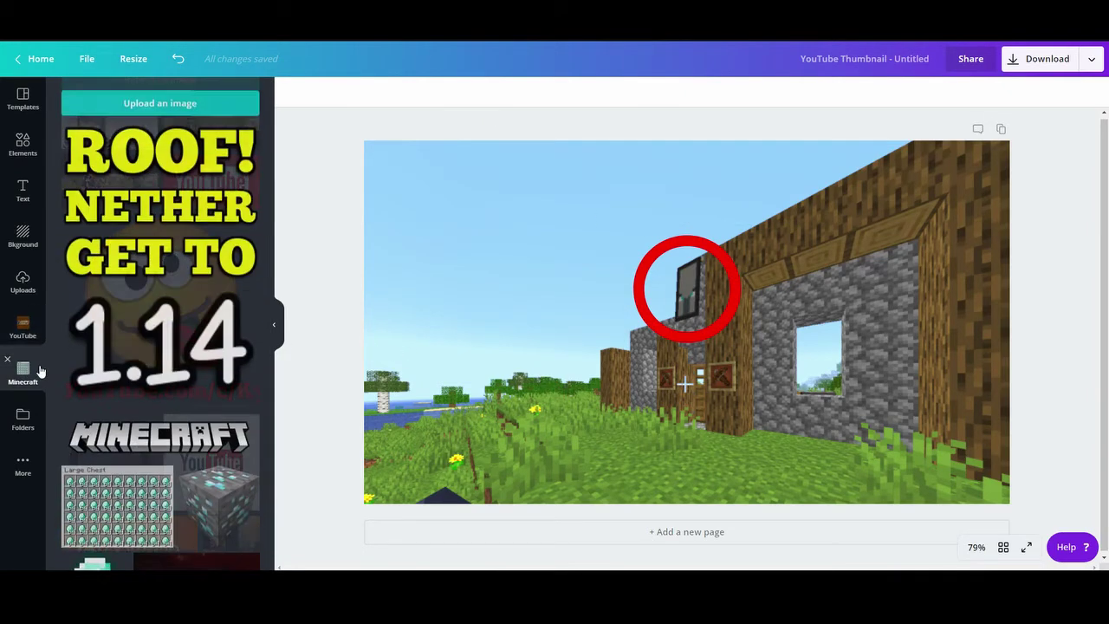
left_click(160, 433)
left_click_drag(719, 333, 665, 219)
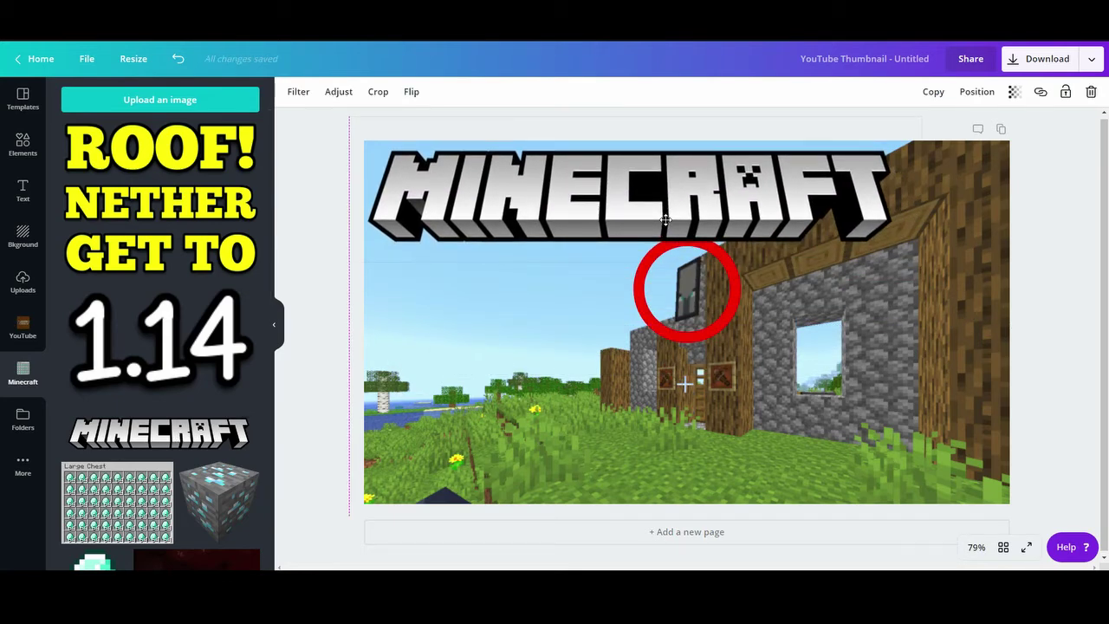
left_click_drag(666, 219, 665, 219)
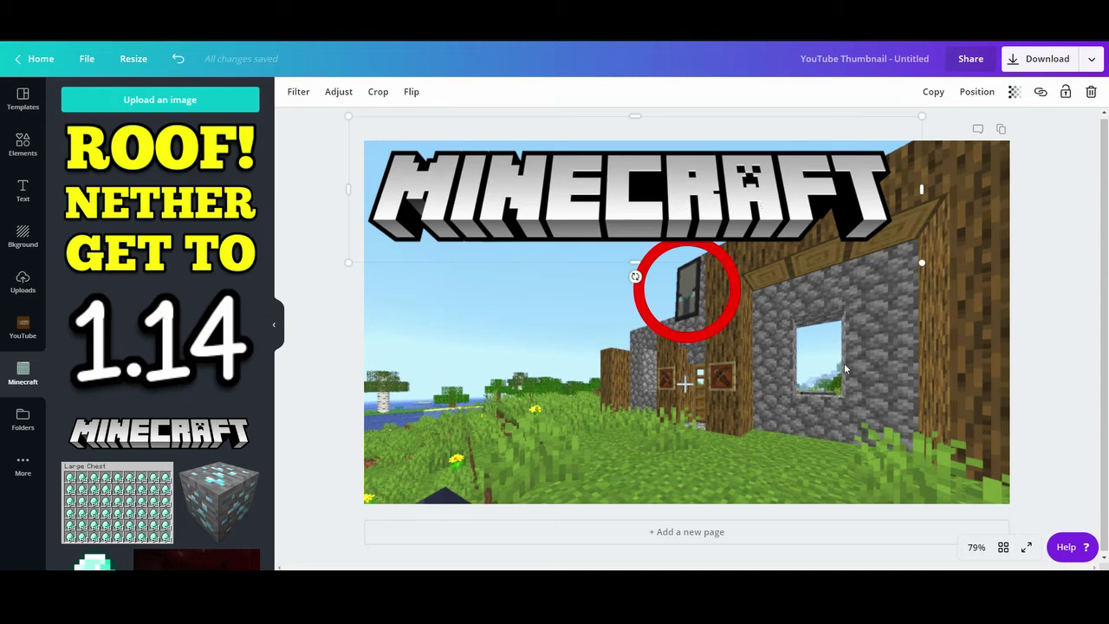
Step: Shift the house background down and right, stretch it back over the page's upper edge, and recentre the red ring on the banner
left_click(849, 400)
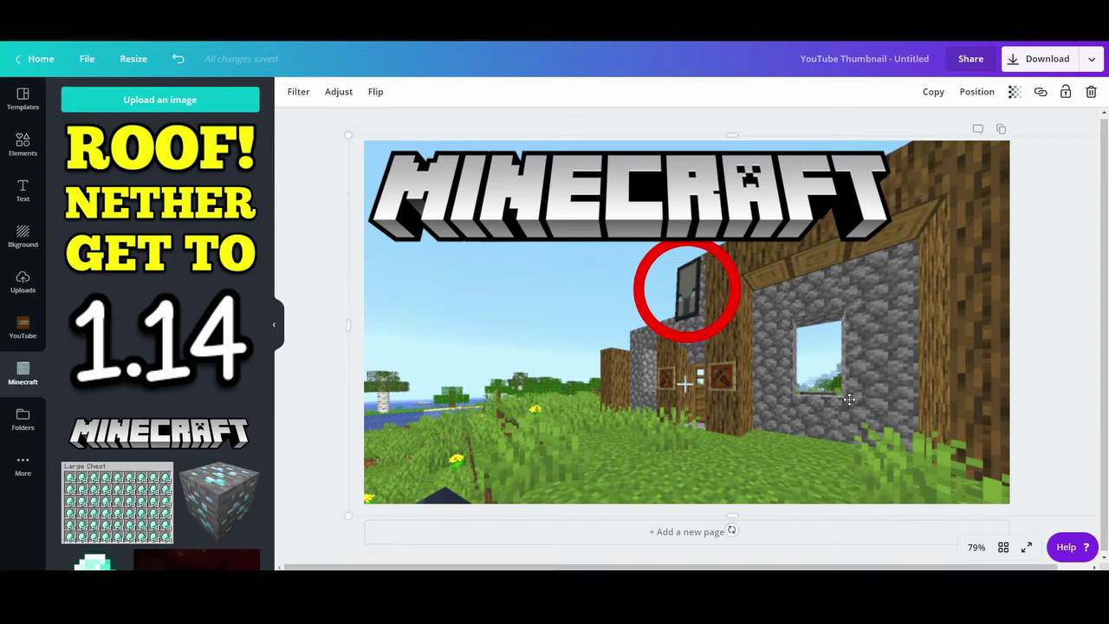
left_click_drag(849, 399, 892, 423)
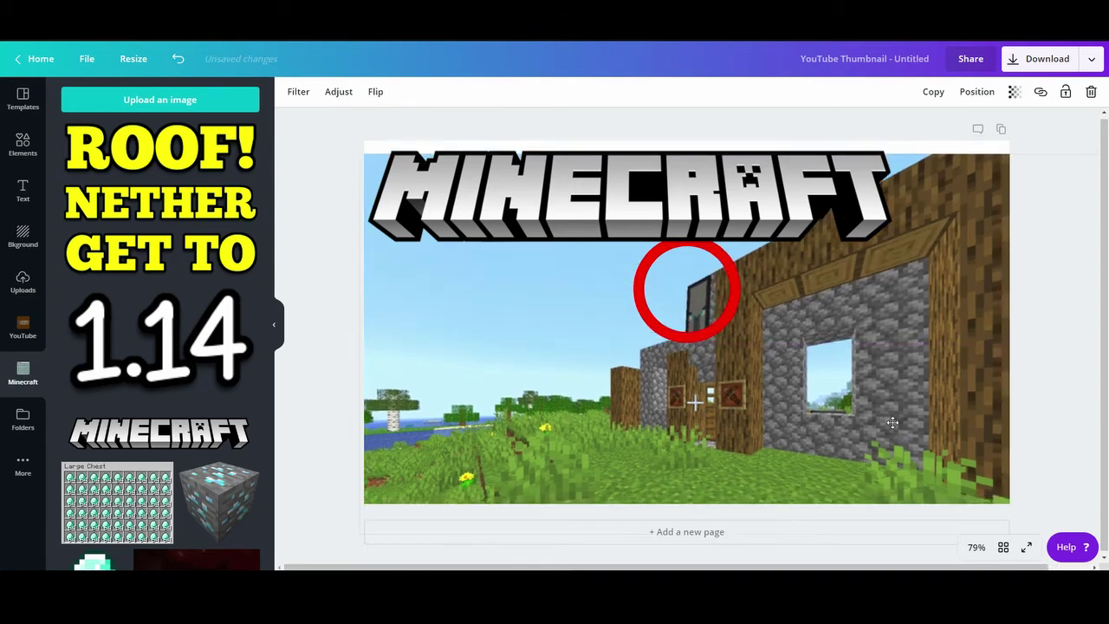
left_click_drag(746, 151, 750, 133)
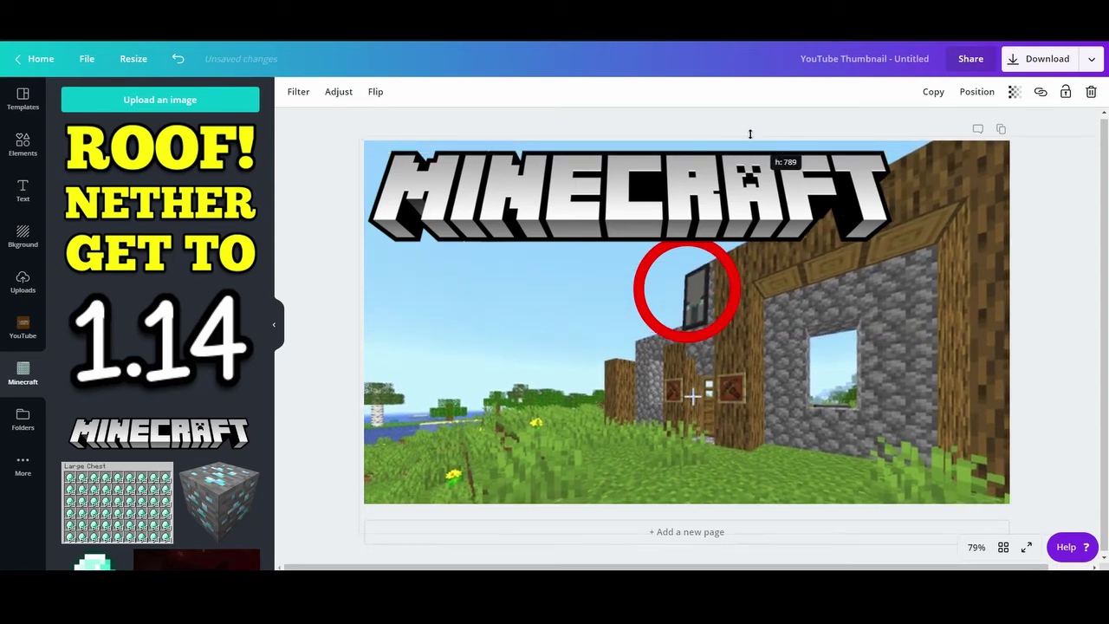
left_click_drag(736, 300, 749, 305)
left_click(575, 329)
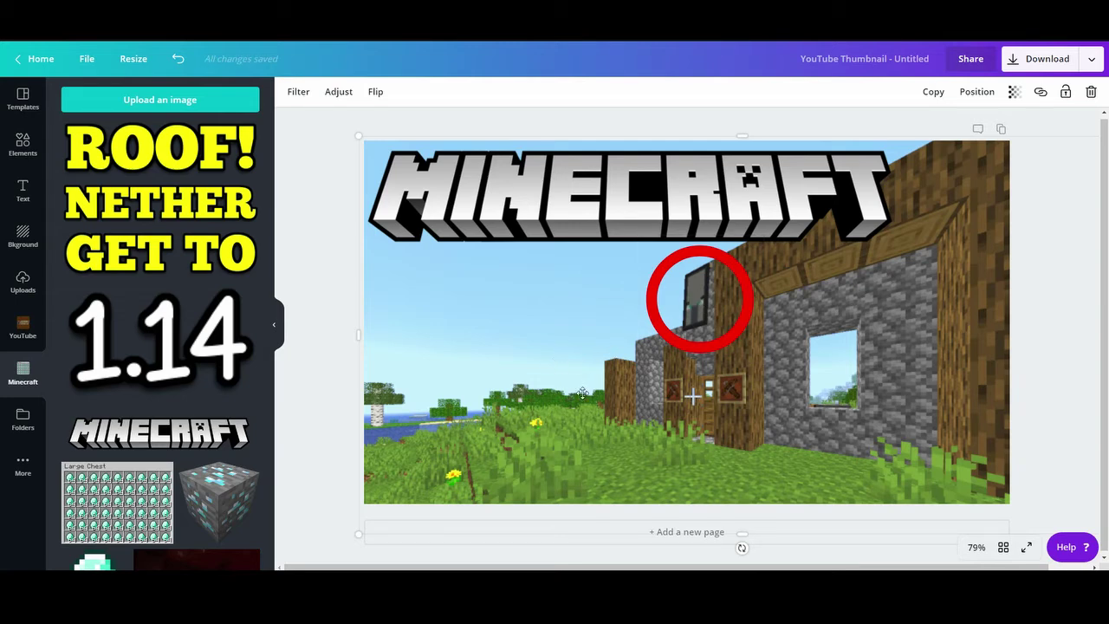
Step: Move the Minecraft logo sideways toward the thumbnail's upper-right corner, leaving room in the upper-left corner
left_click(336, 182)
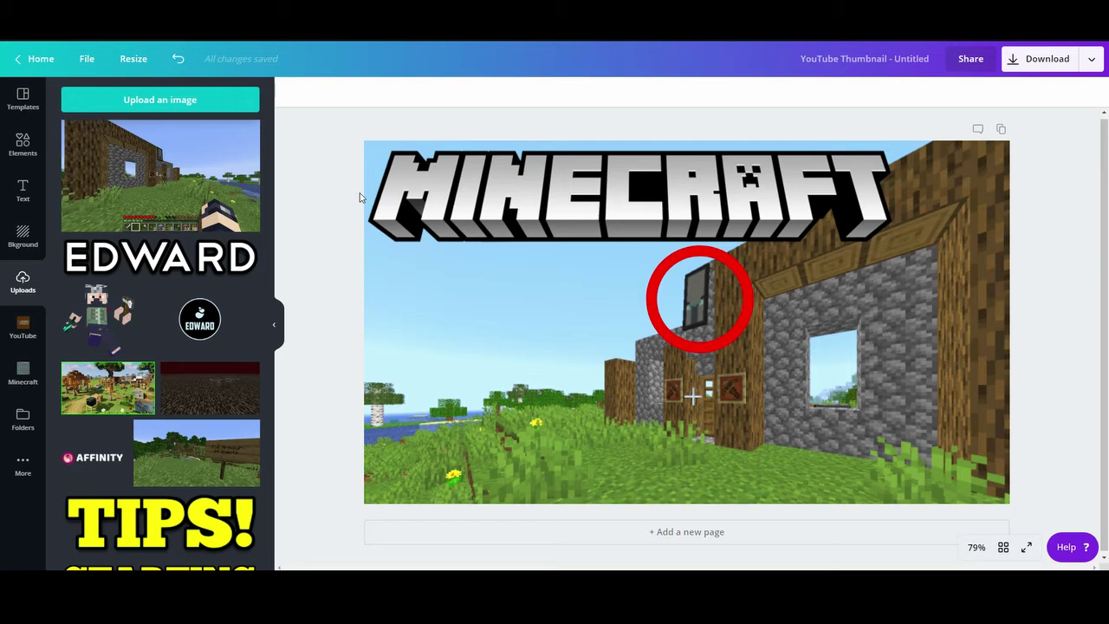
left_click_drag(507, 195, 614, 188)
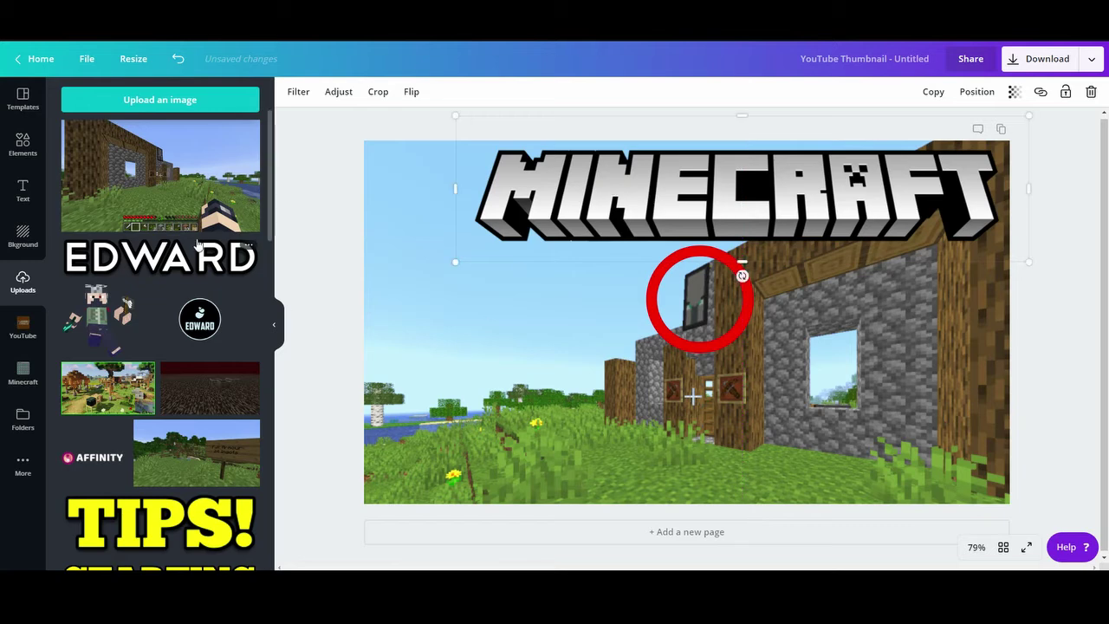
Step: Browse the Shapes elements and add the white swallow-tailed ribbon with a grey border to the thumbnail
left_click(23, 149)
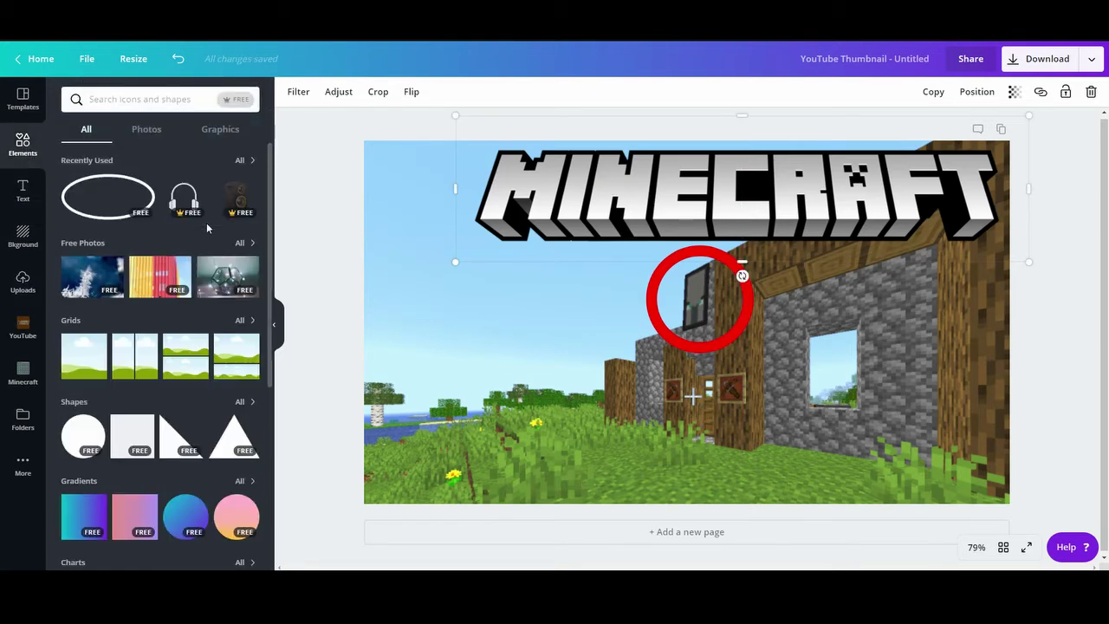
left_click(241, 404)
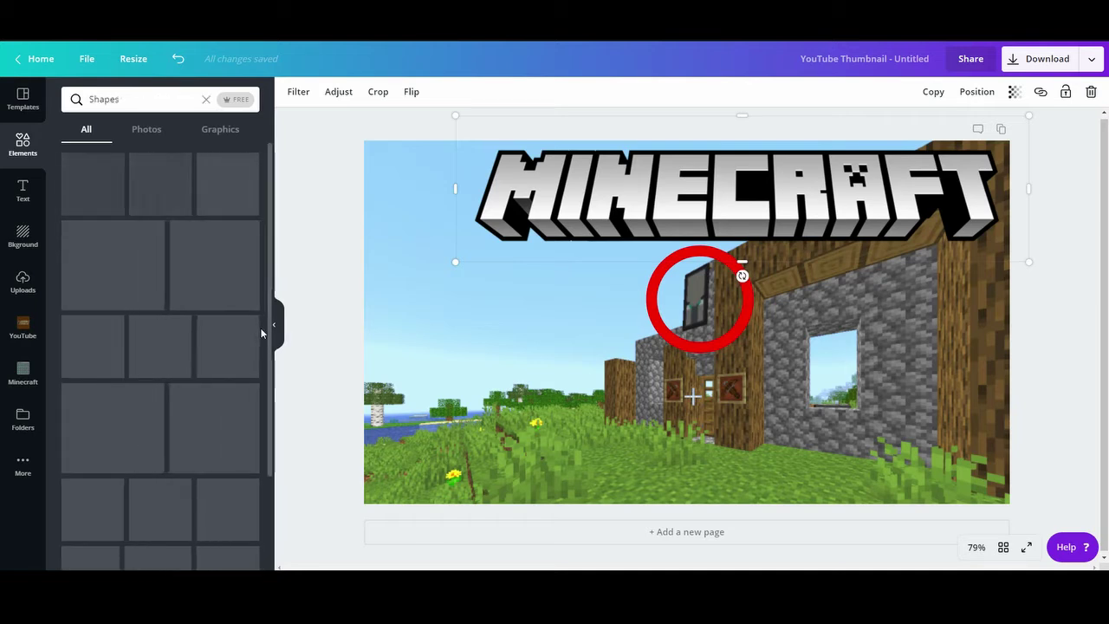
scroll(205, 262, "down", 3)
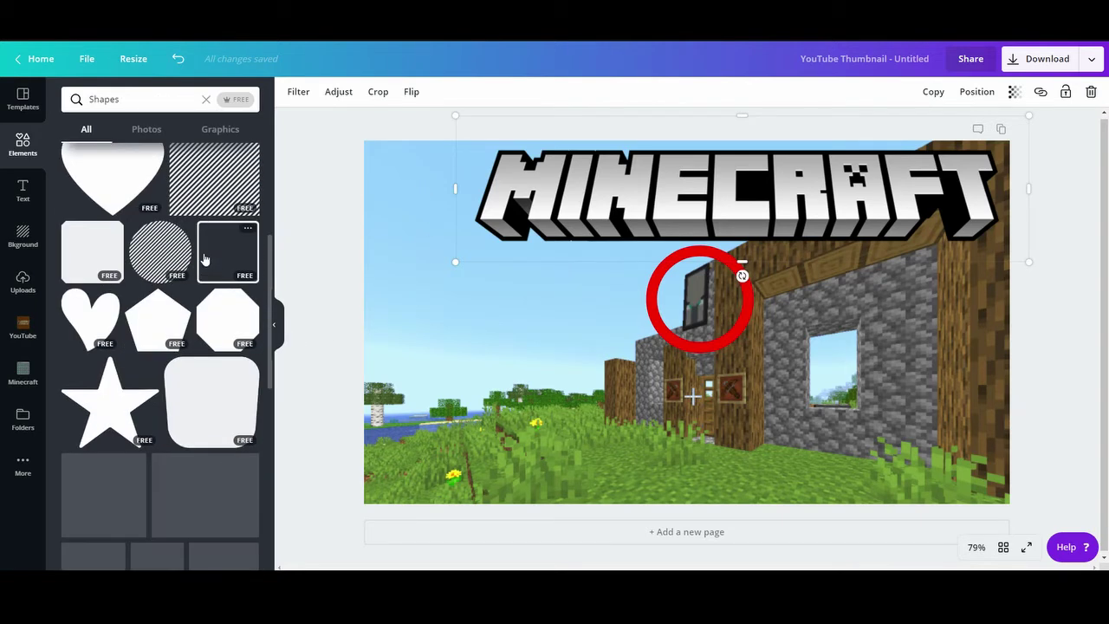
scroll(205, 260, "down", 6)
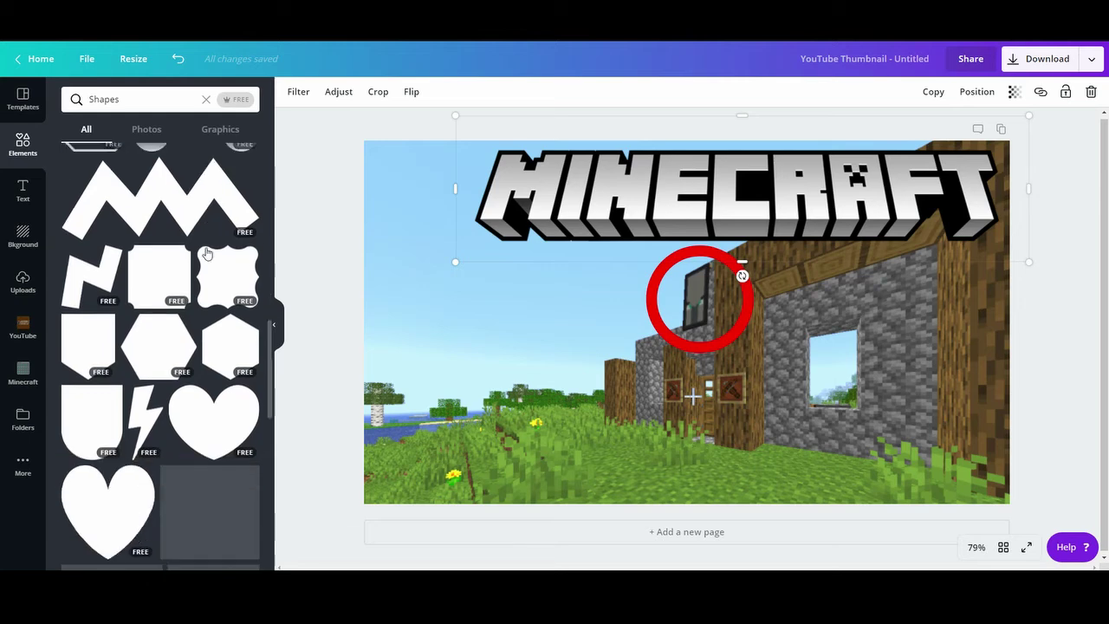
scroll(207, 253, "down", 5)
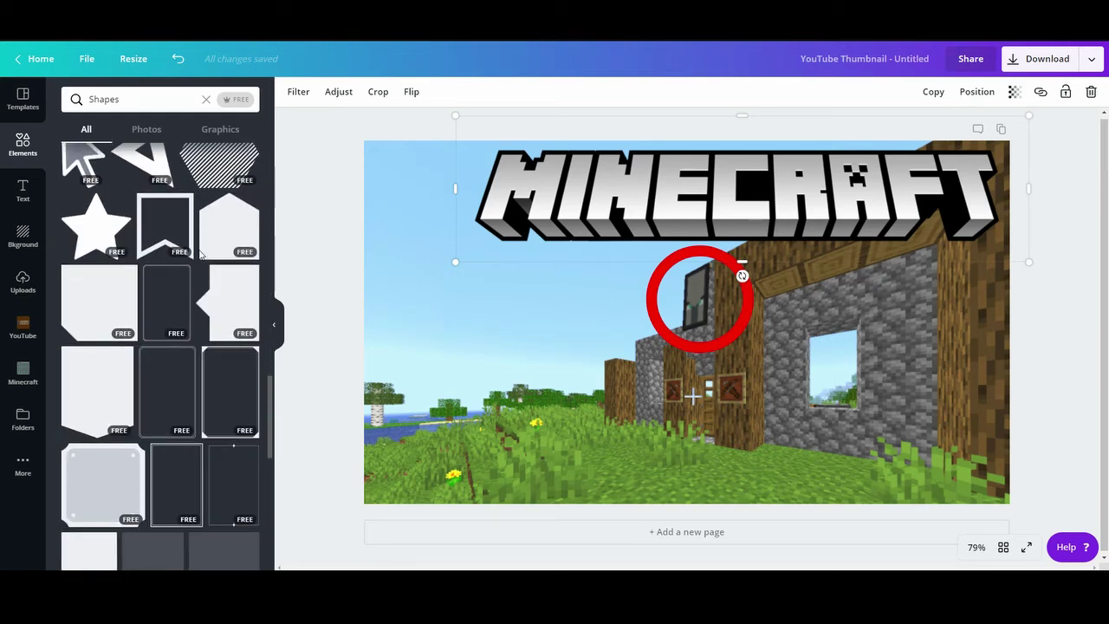
scroll(200, 252, "down", 6)
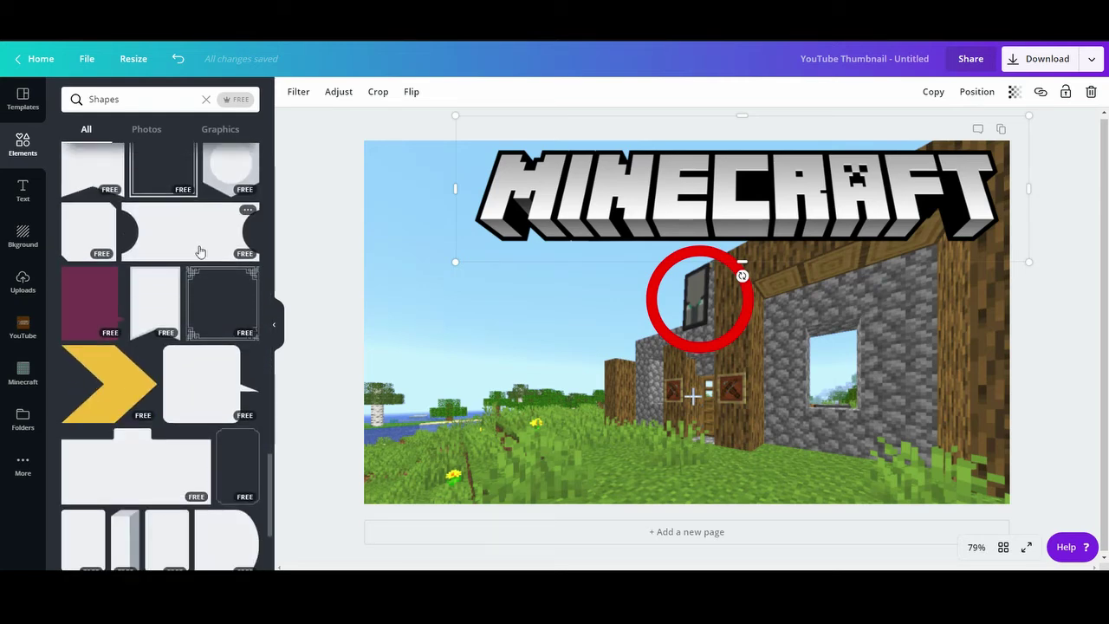
scroll(229, 347, "up", 2)
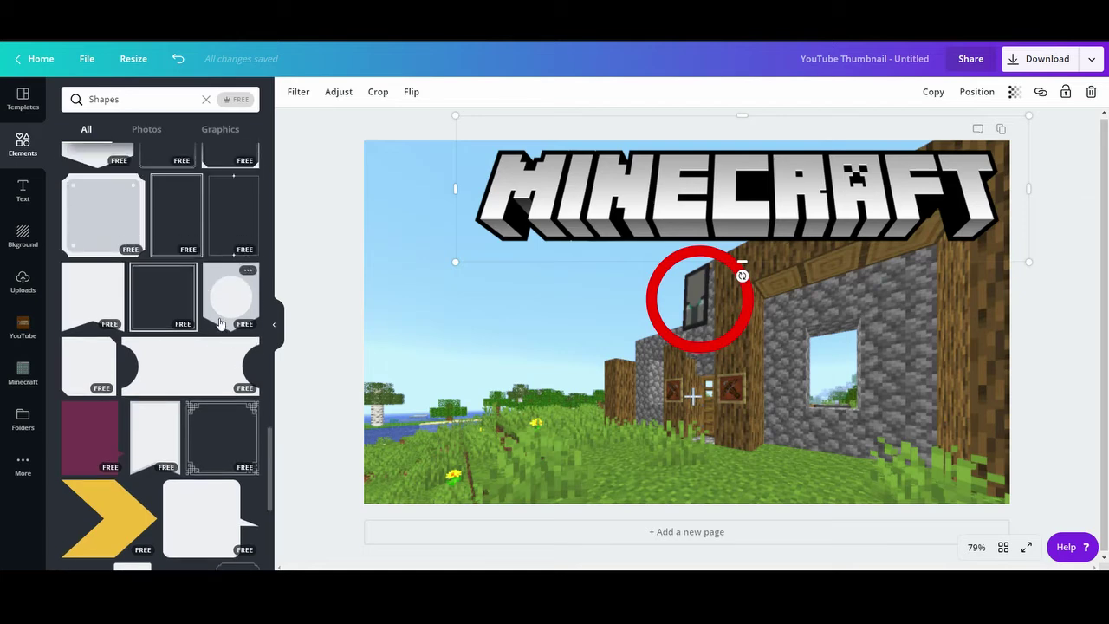
scroll(184, 280, "down", 4)
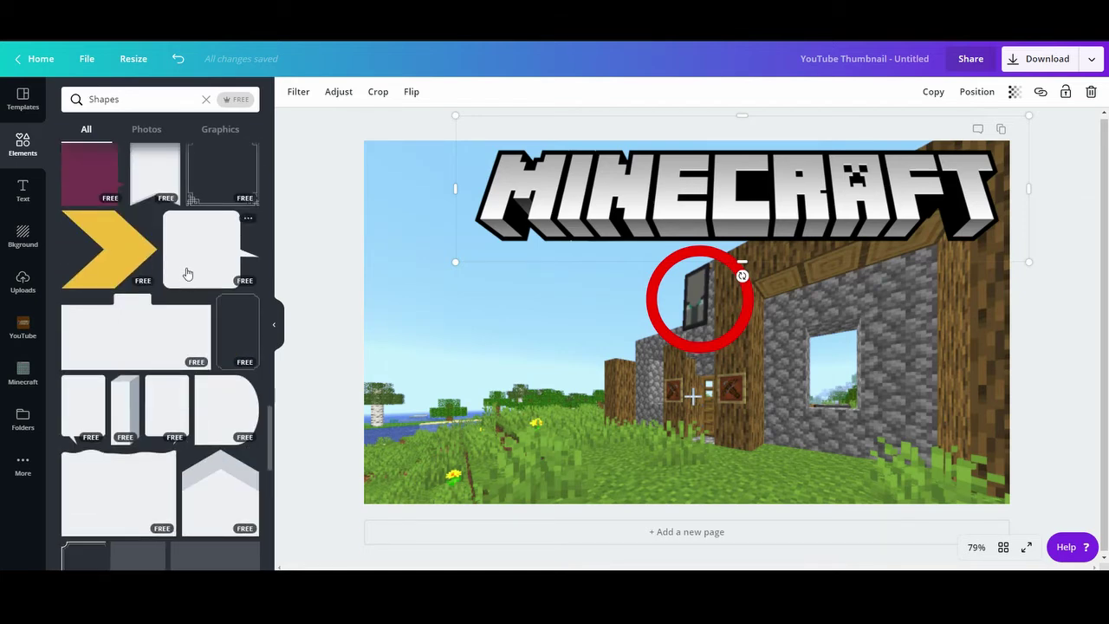
scroll(188, 272, "up", 2)
left_click(152, 293)
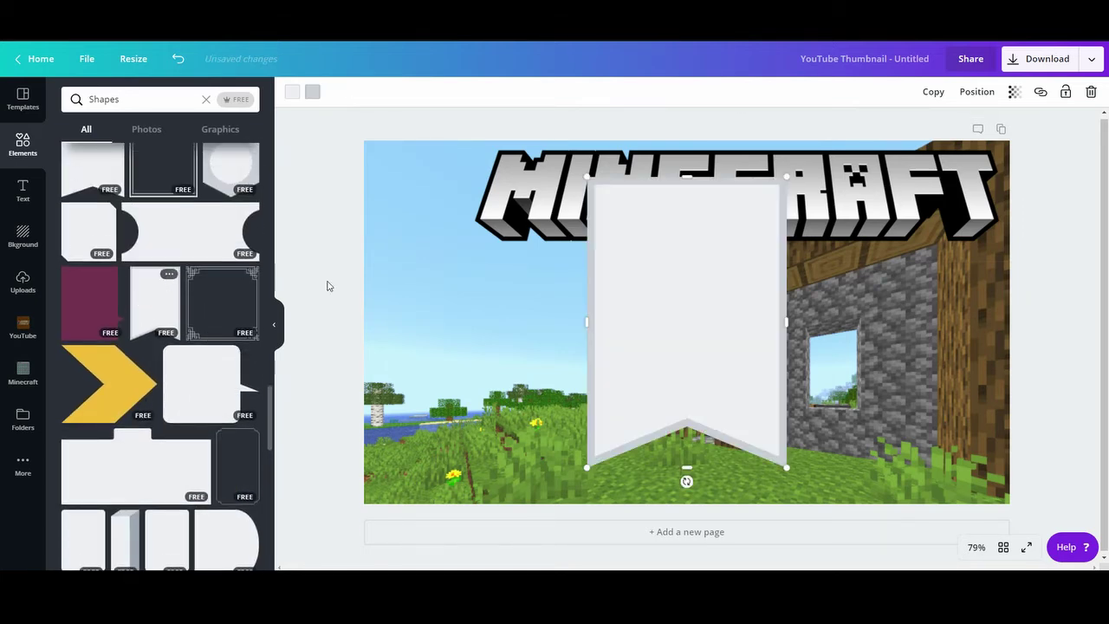
Step: Recolour the ribbon's border, trying light orange and settling on black
left_click(312, 94)
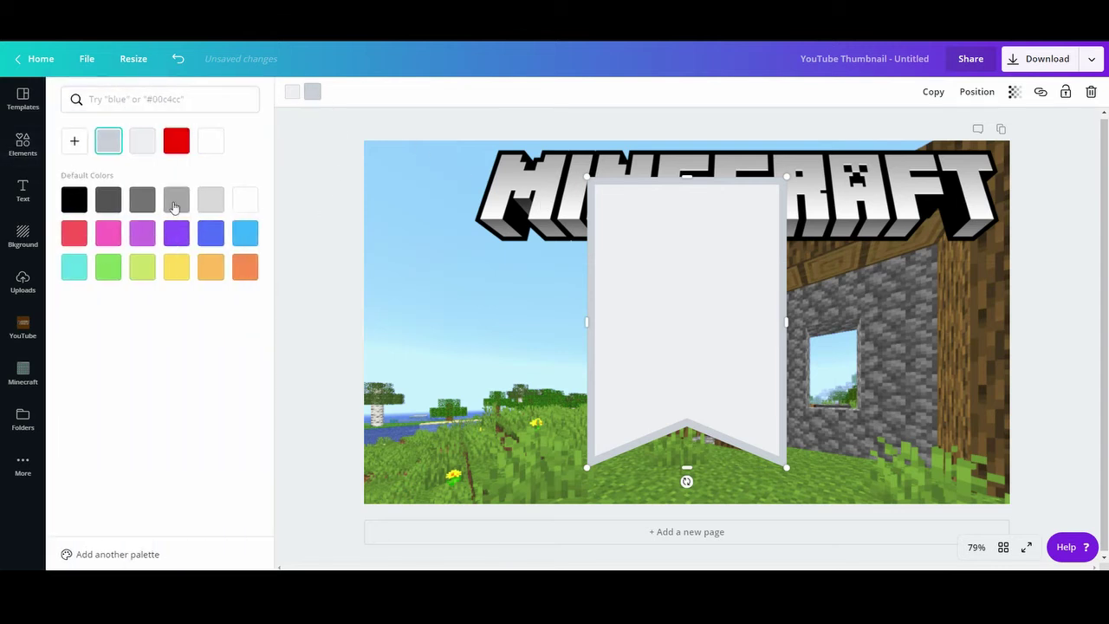
left_click(74, 199)
left_click(213, 266)
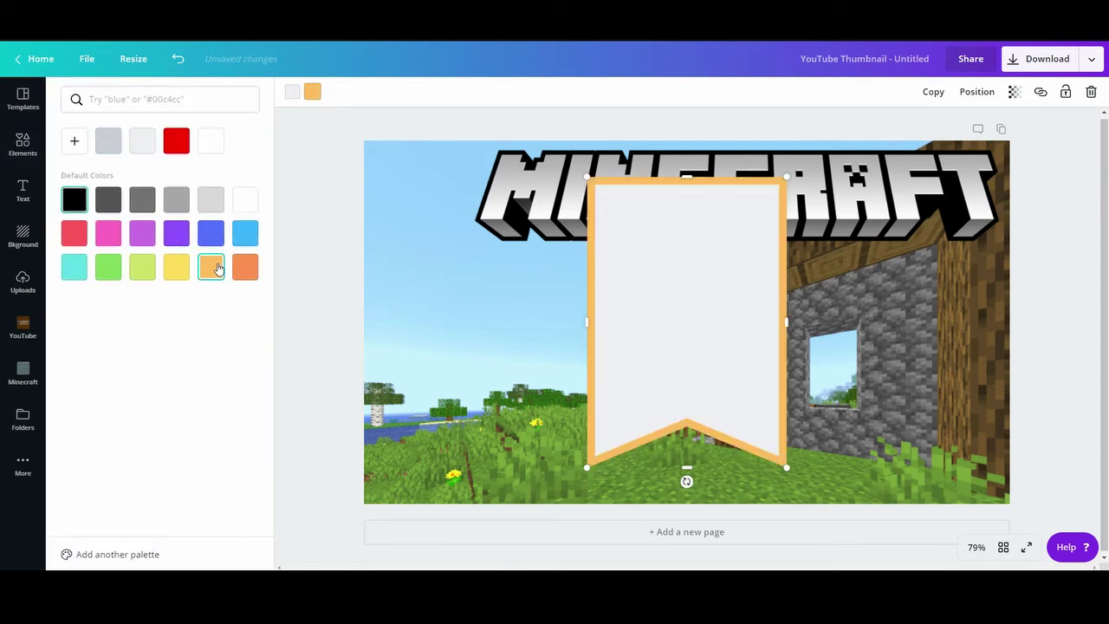
left_click(76, 199)
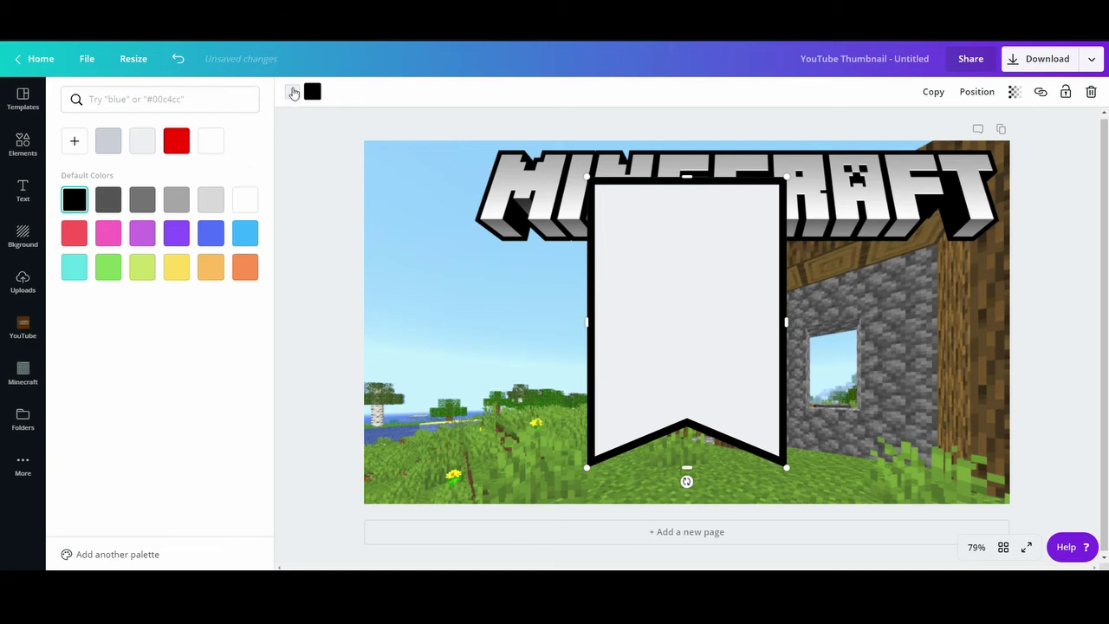
Step: Fill the ribbon with a custom strong orange, #ff9a00
left_click(183, 274)
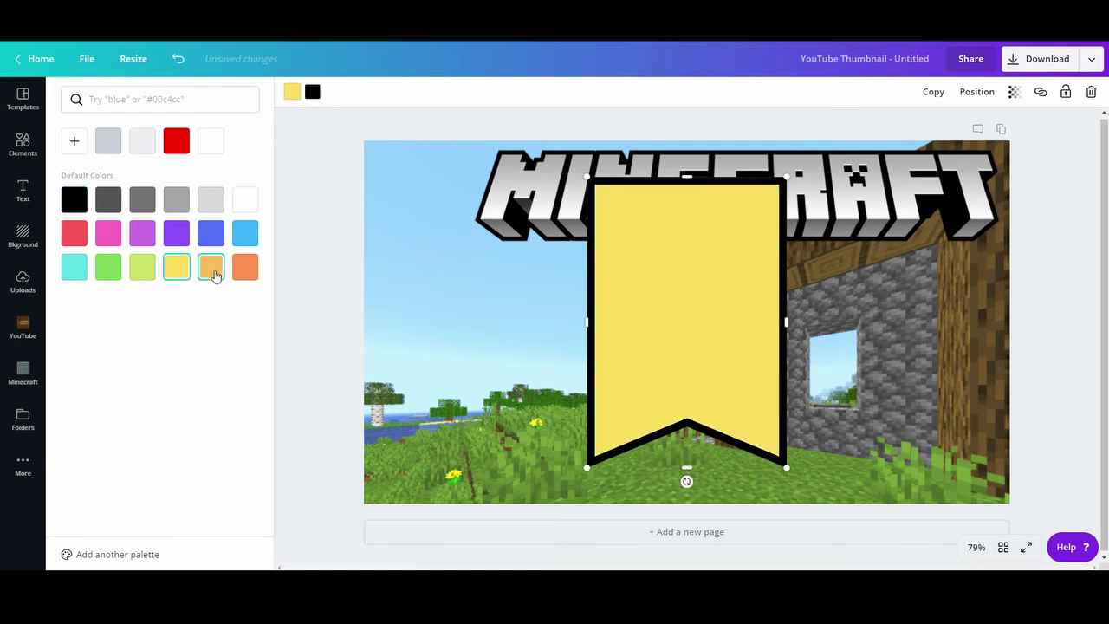
left_click(214, 273)
left_click(74, 140)
left_click_drag(208, 213, 253, 171)
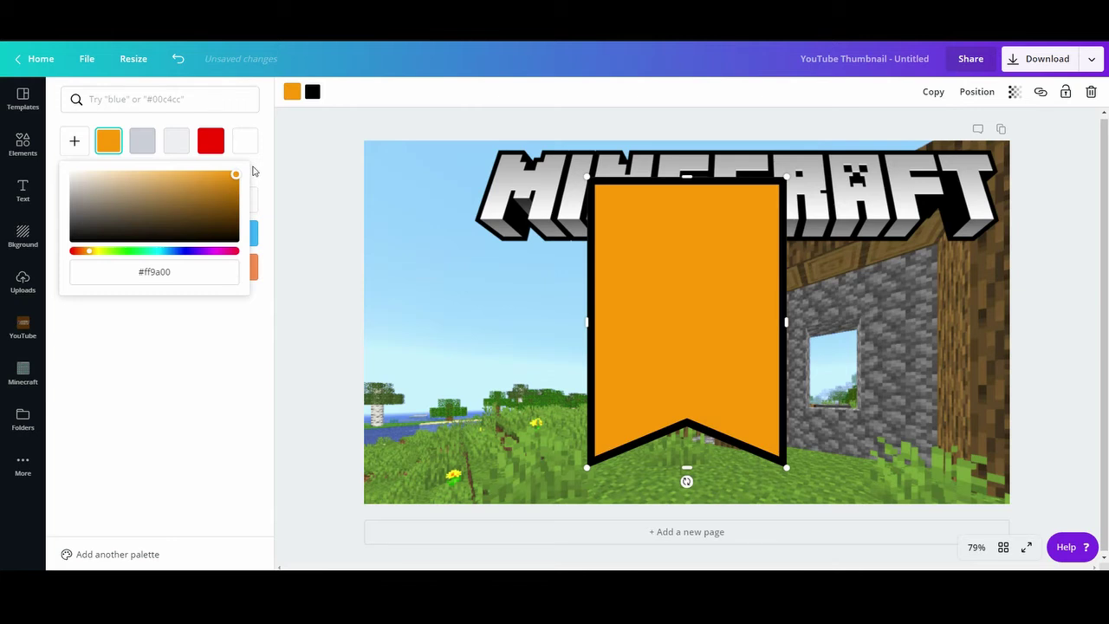
left_click(323, 235)
Step: Shrink the ribbon to about 183 by 266 and place it in the thumbnail's upper-left corner beside the logo
left_click(704, 234)
left_click_drag(787, 176, 627, 294)
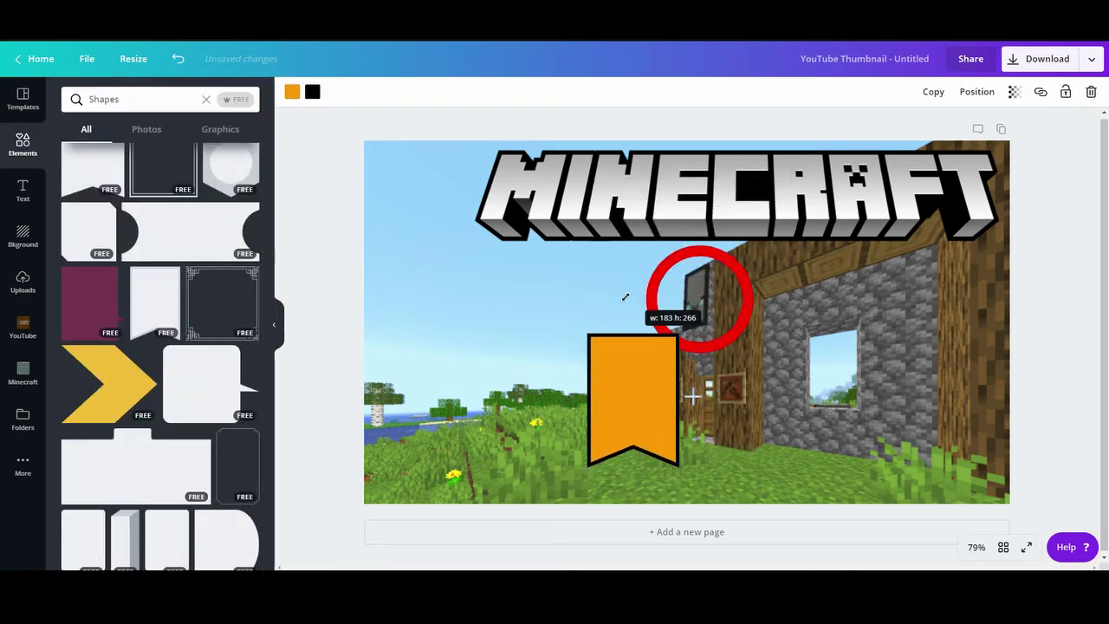
left_click_drag(643, 391, 431, 198)
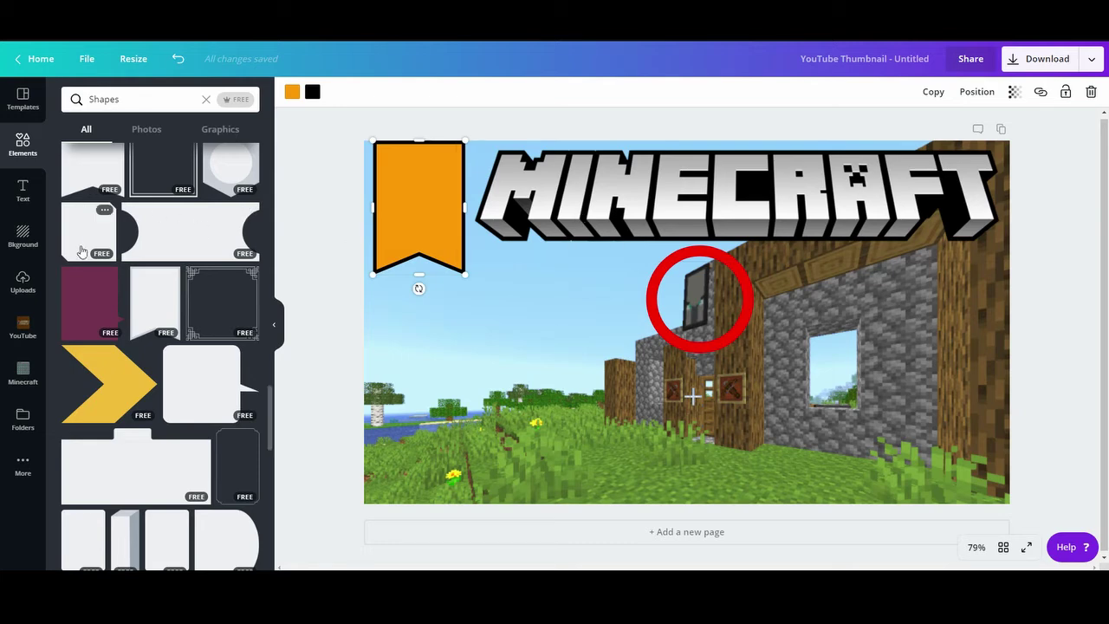
Step: Search the elements for "k", add the bold black letter K, shrink it and place it on the orange ribbon
left_click(206, 98)
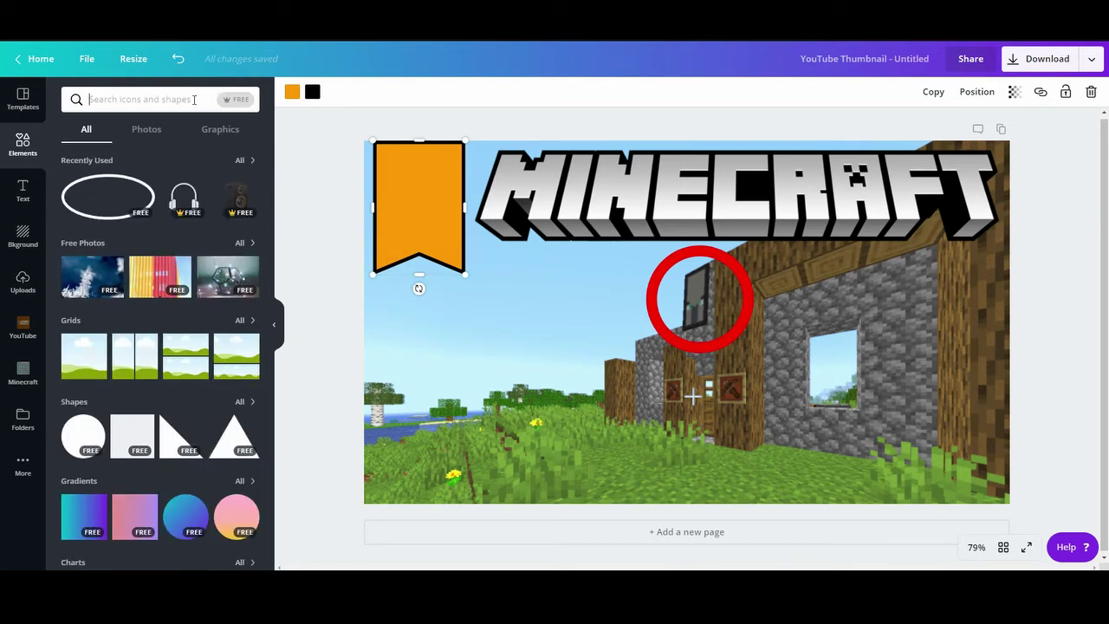
type("k")
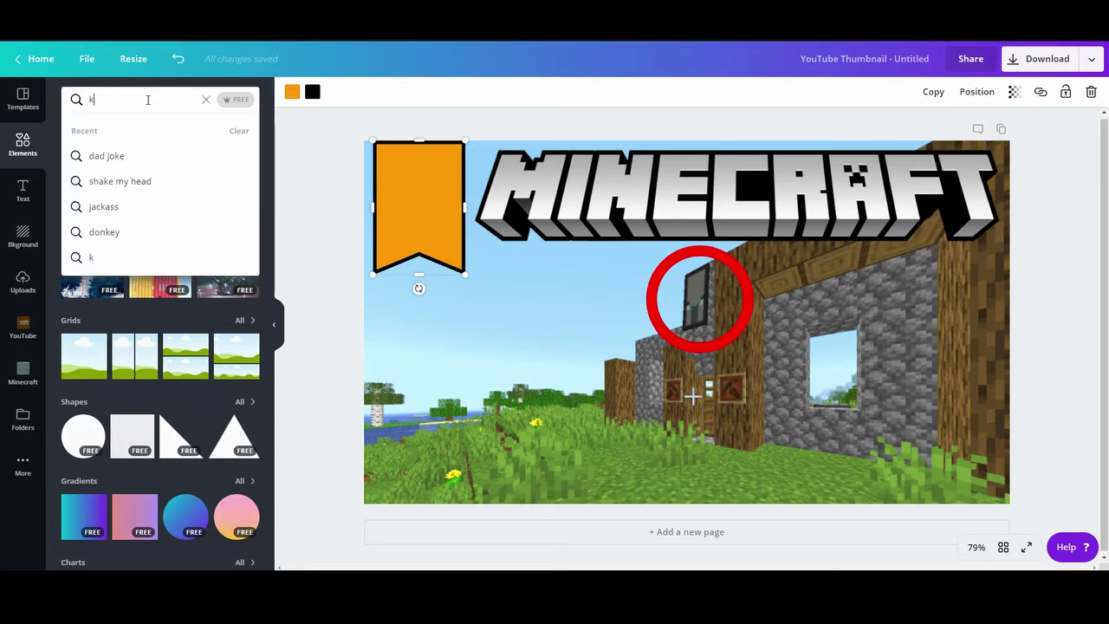
key("Return")
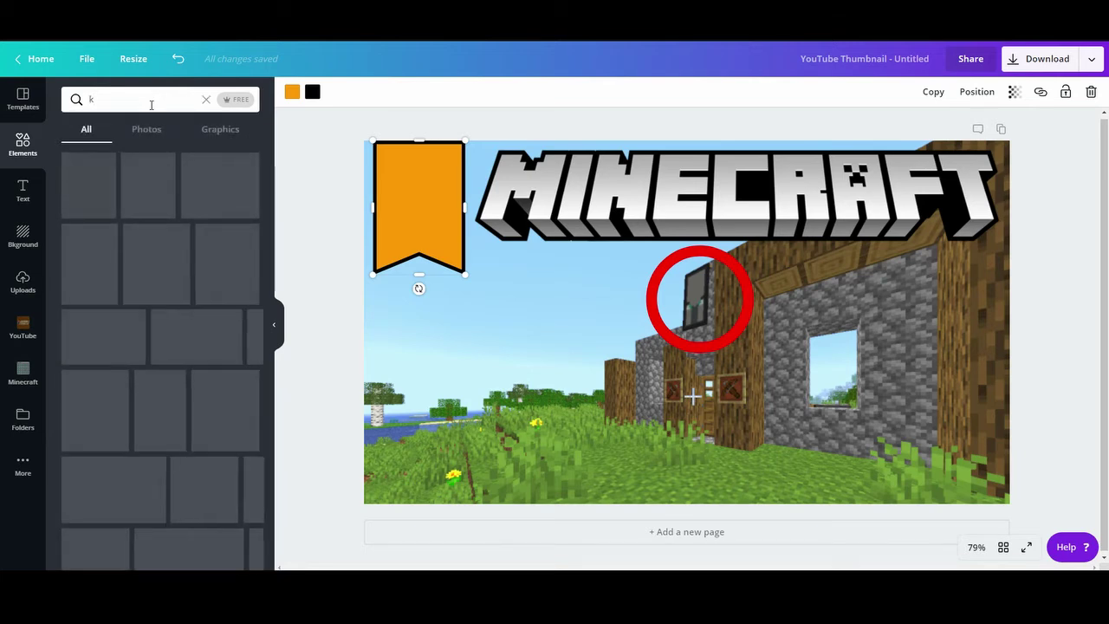
left_click(227, 183)
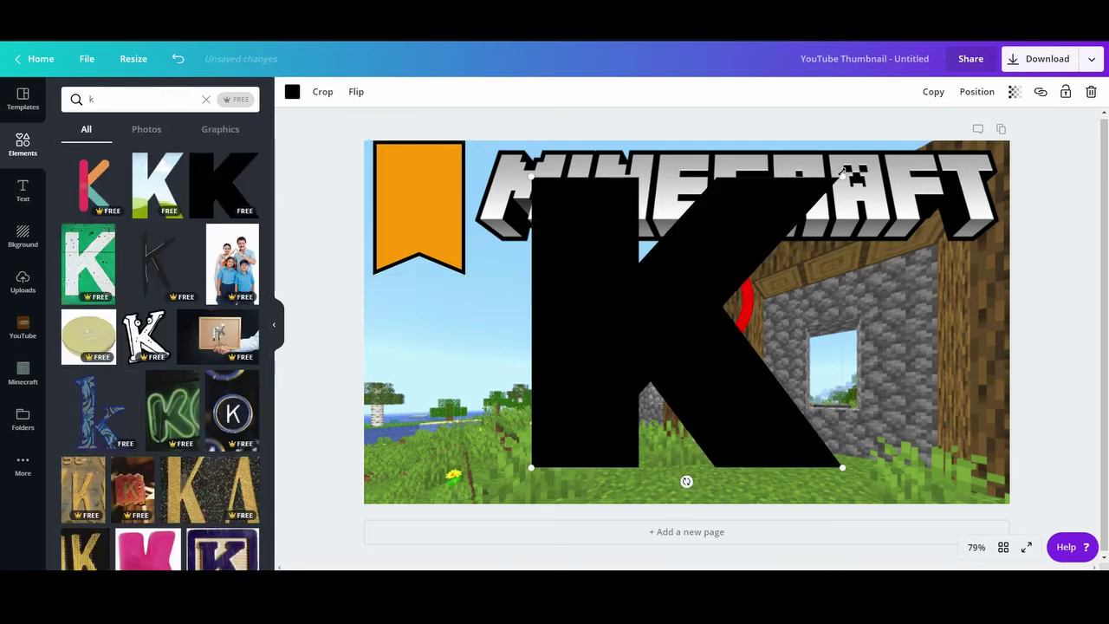
left_click_drag(843, 177, 520, 387)
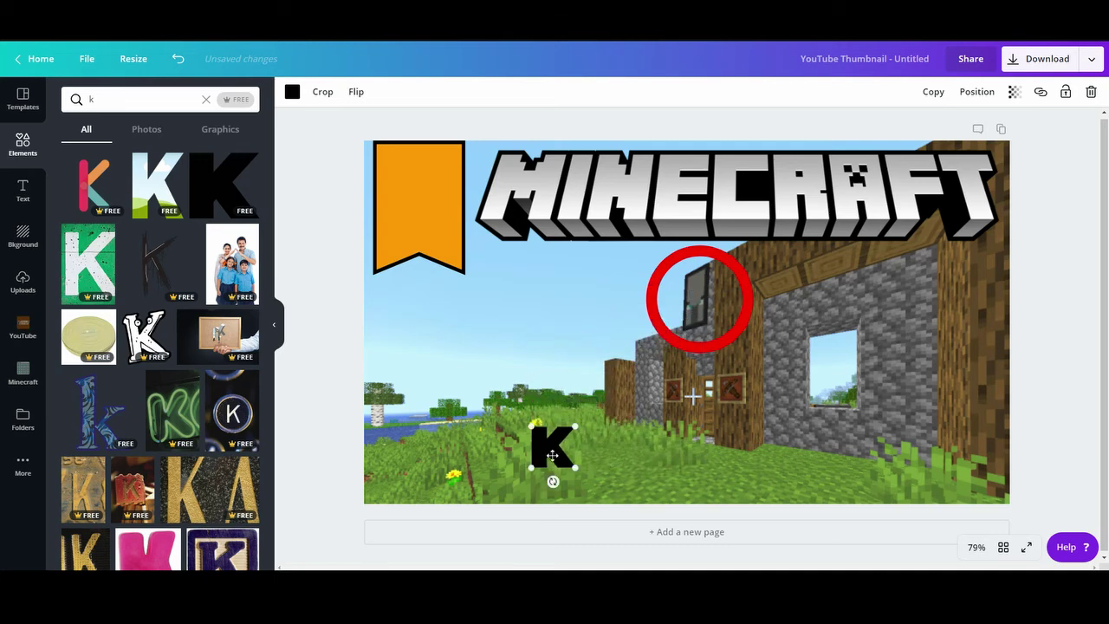
left_click_drag(552, 446, 419, 219)
Step: Duplicate the black K and stack the two letters vertically so they join in the middle of the ribbon
left_click(925, 95)
left_click(482, 119)
left_click(531, 128)
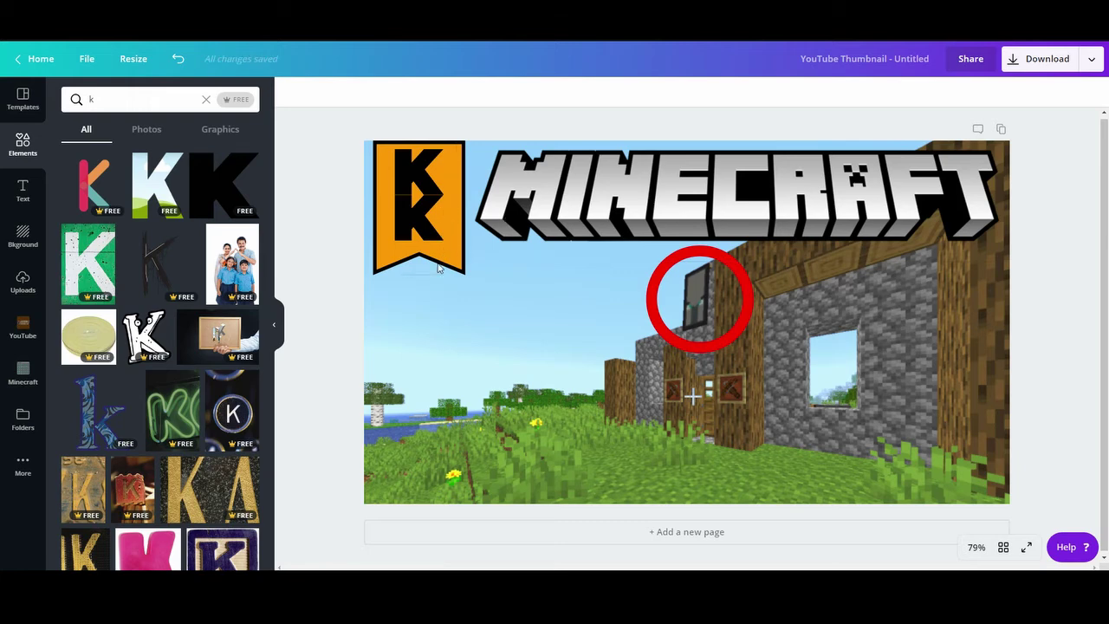
mouse_move(426, 208)
left_mouse_down()
mouse_move(423, 217)
mouse_move(425, 163)
mouse_move(420, 213)
left_mouse_up()
left_click(546, 322)
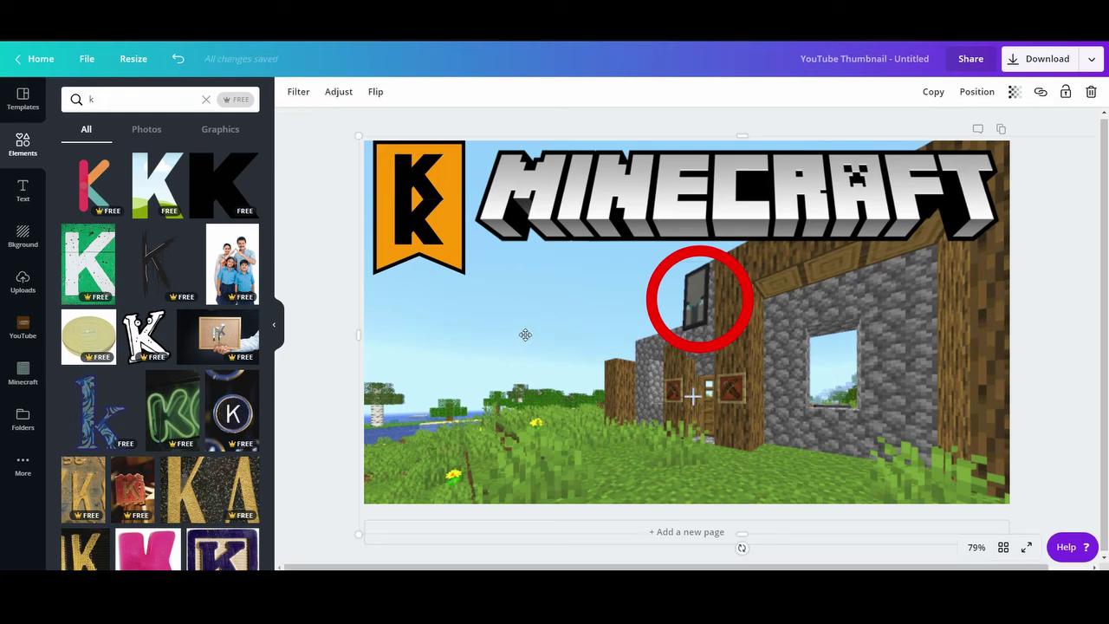
key("Escape")
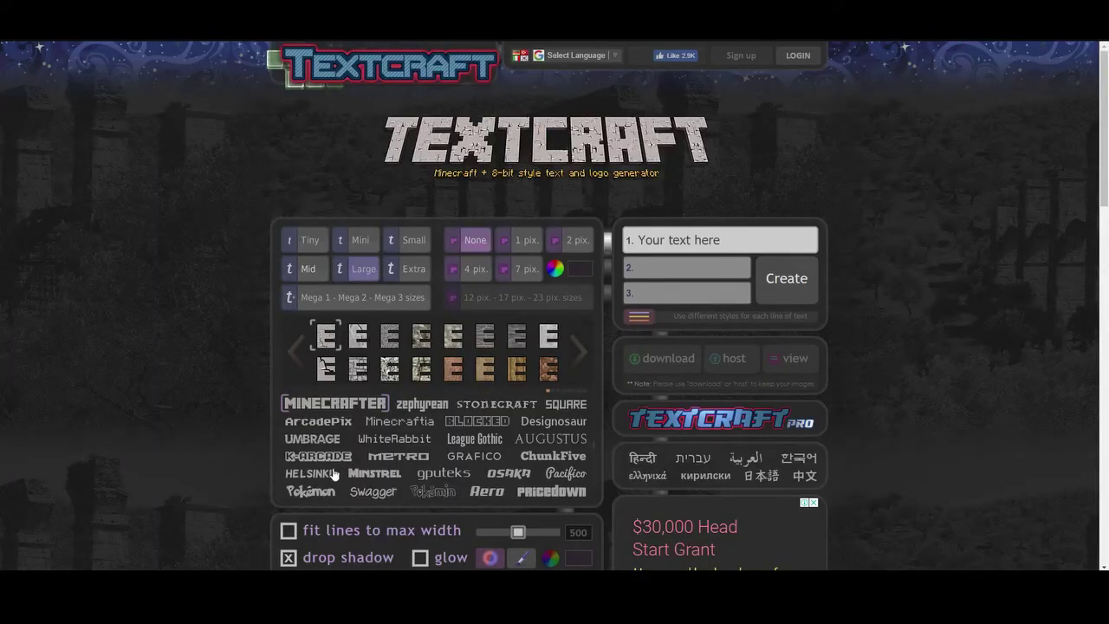
Step: Switch to Textcraft and choose the Helsinki font with the plain white text colour
left_click(334, 474)
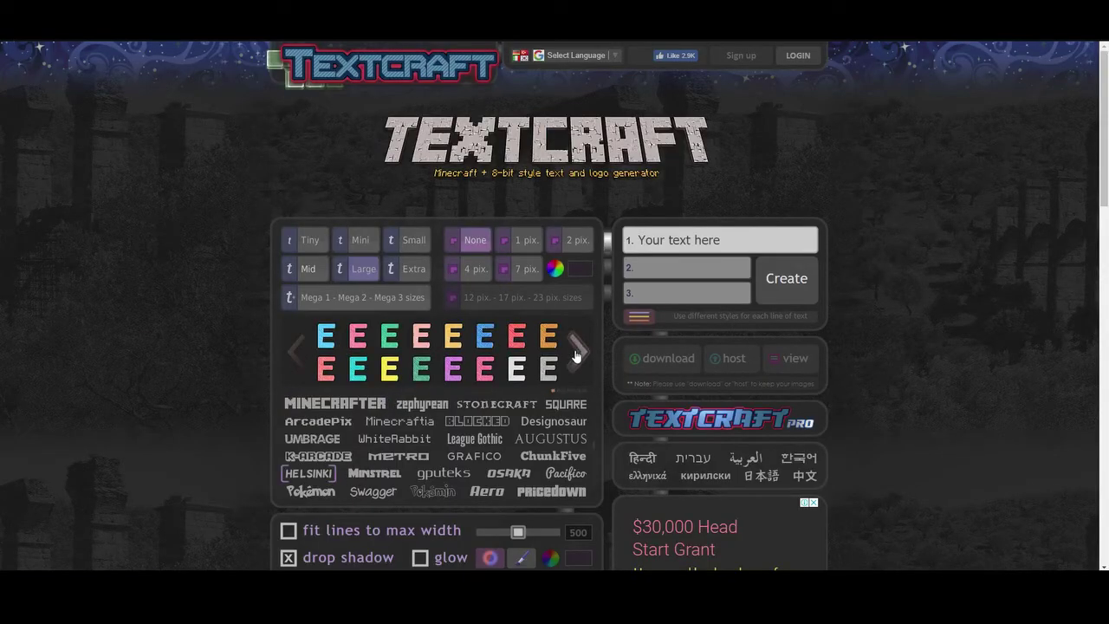
left_click(576, 356)
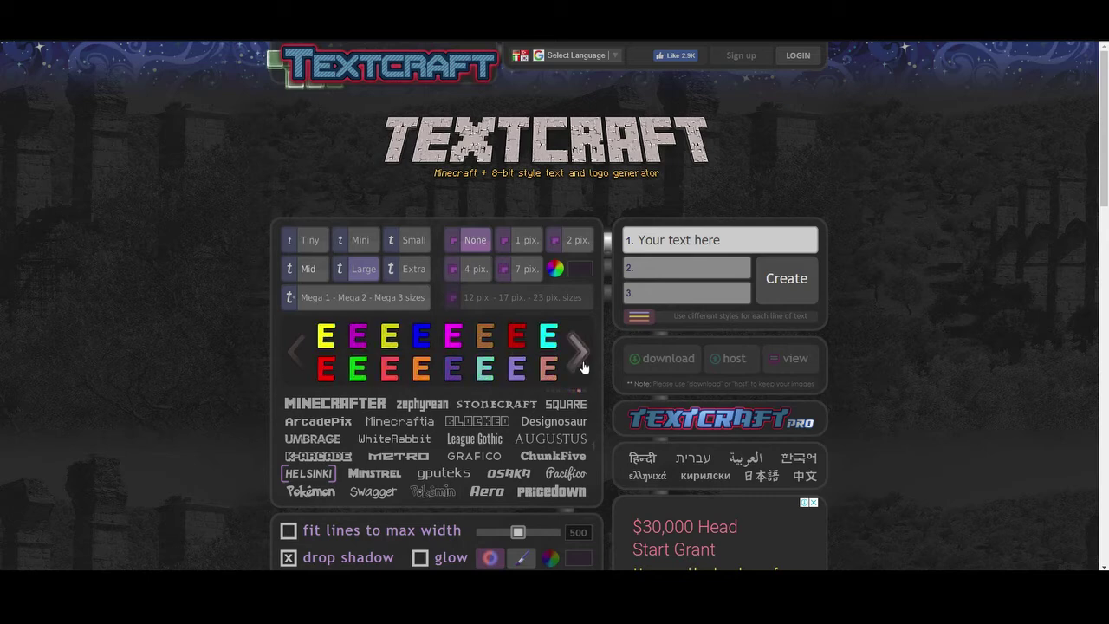
left_click(582, 366)
left_click(390, 336)
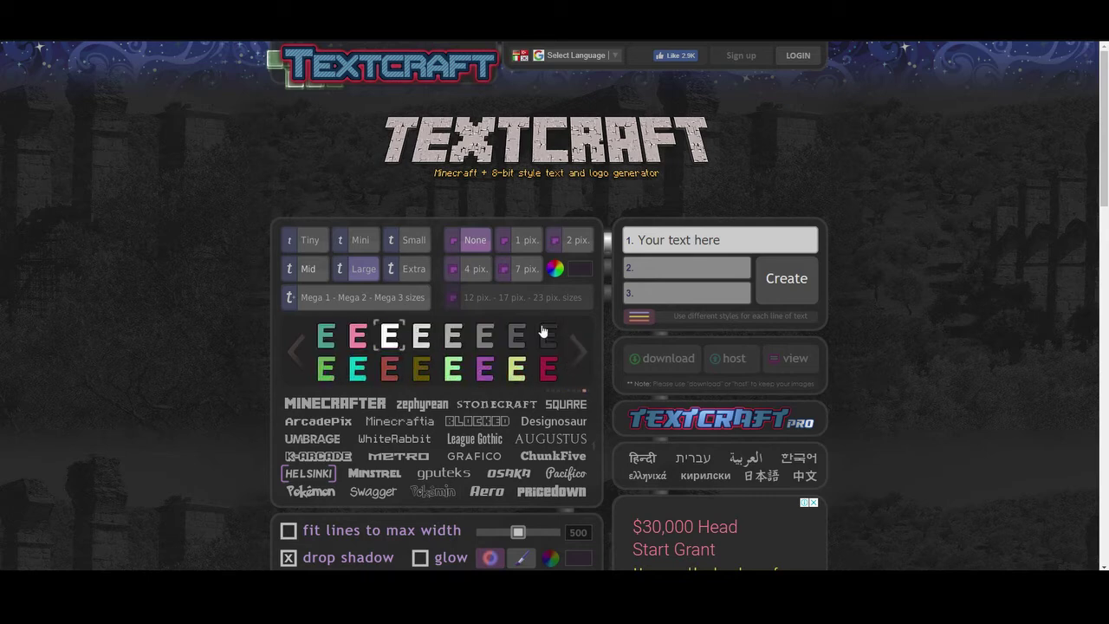
Step: Give the text a 2 pix. border coloured black (000000)
left_click(570, 243)
scroll(586, 291, "down", 1)
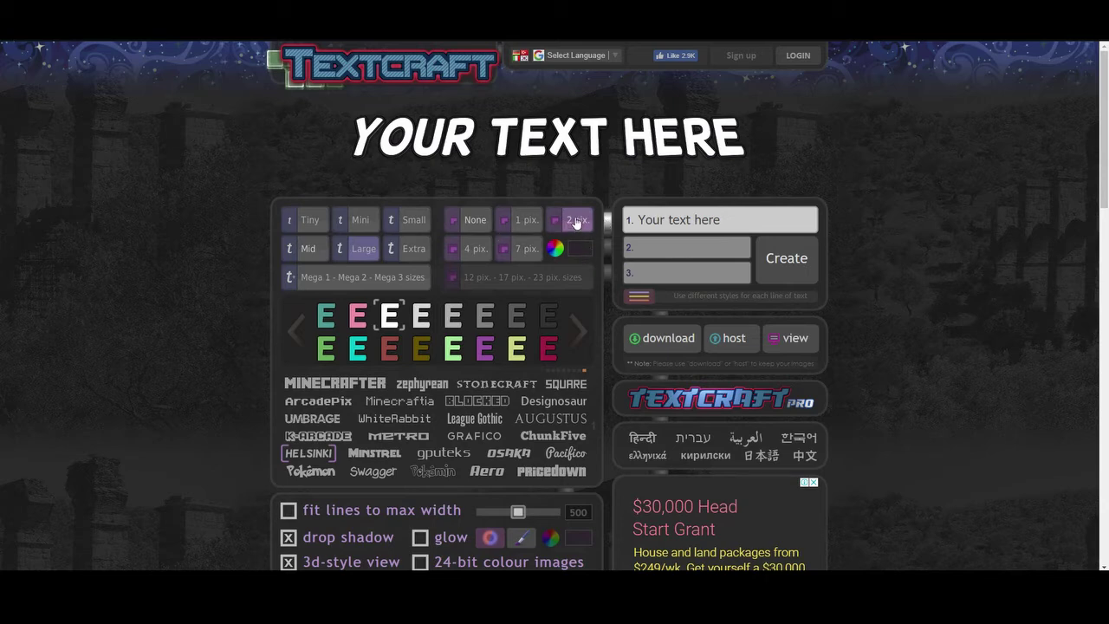
left_click(579, 249)
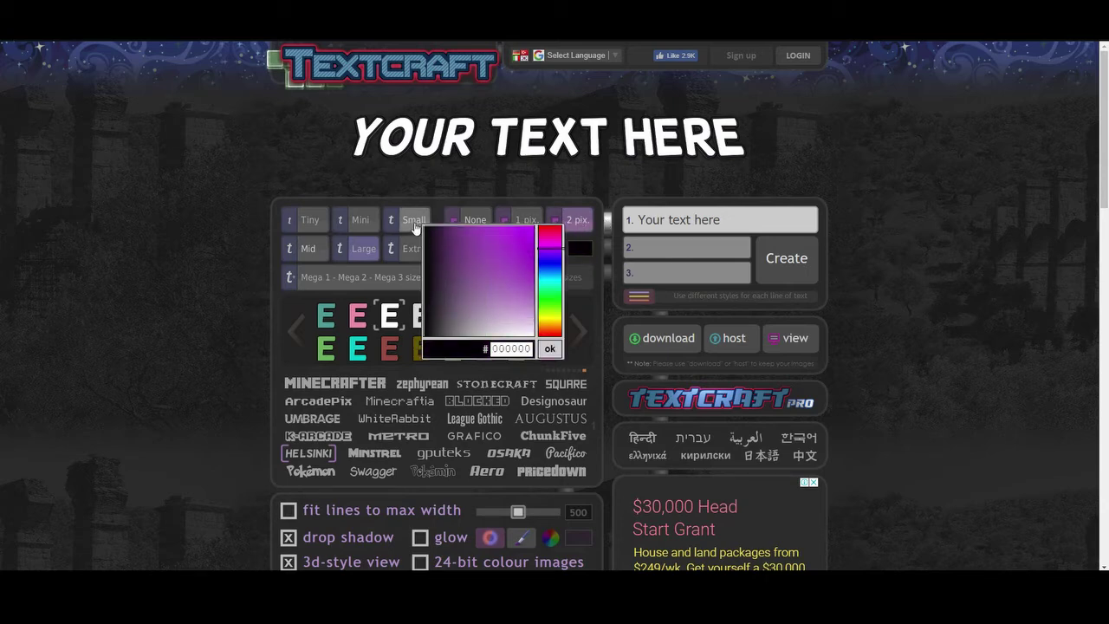
left_click(551, 347)
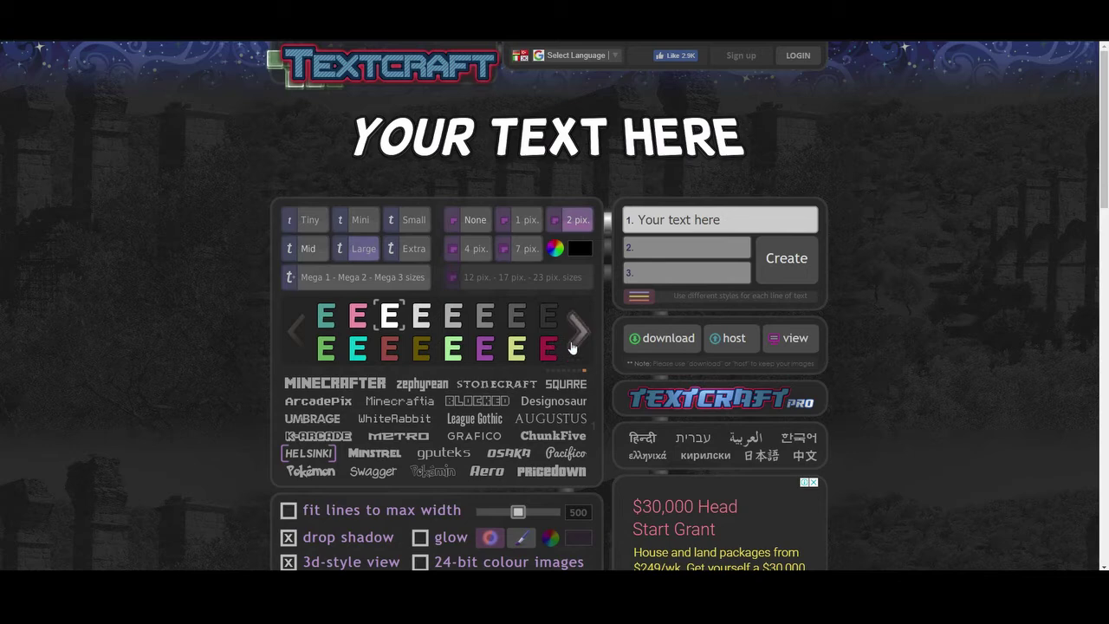
Step: Change the text style to plain bright yellow and generate the text image again
left_click(578, 334)
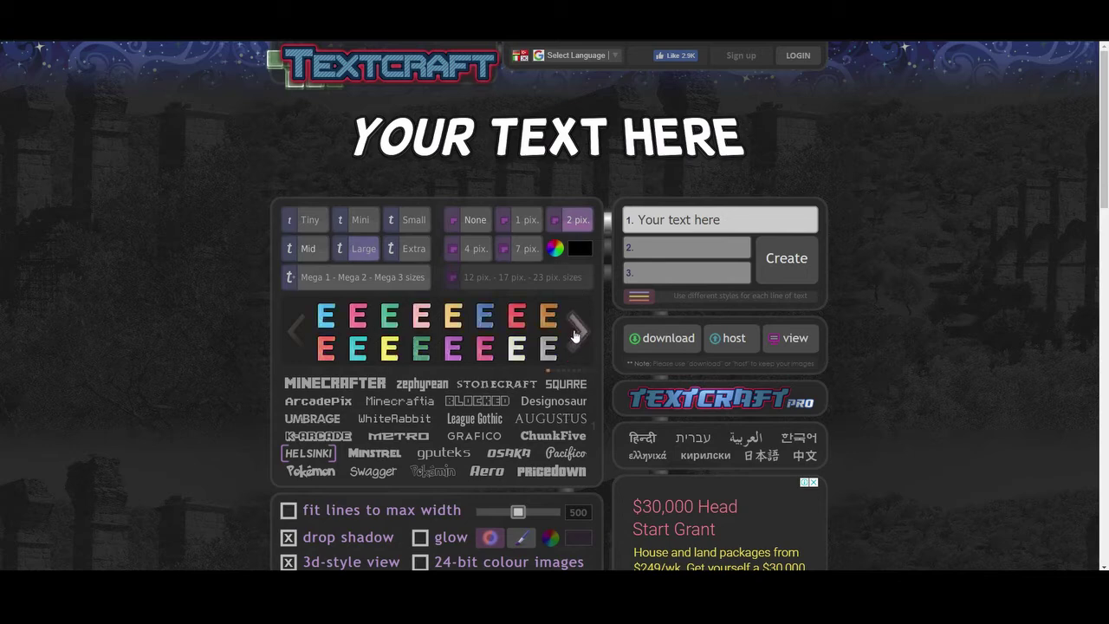
left_click(577, 333)
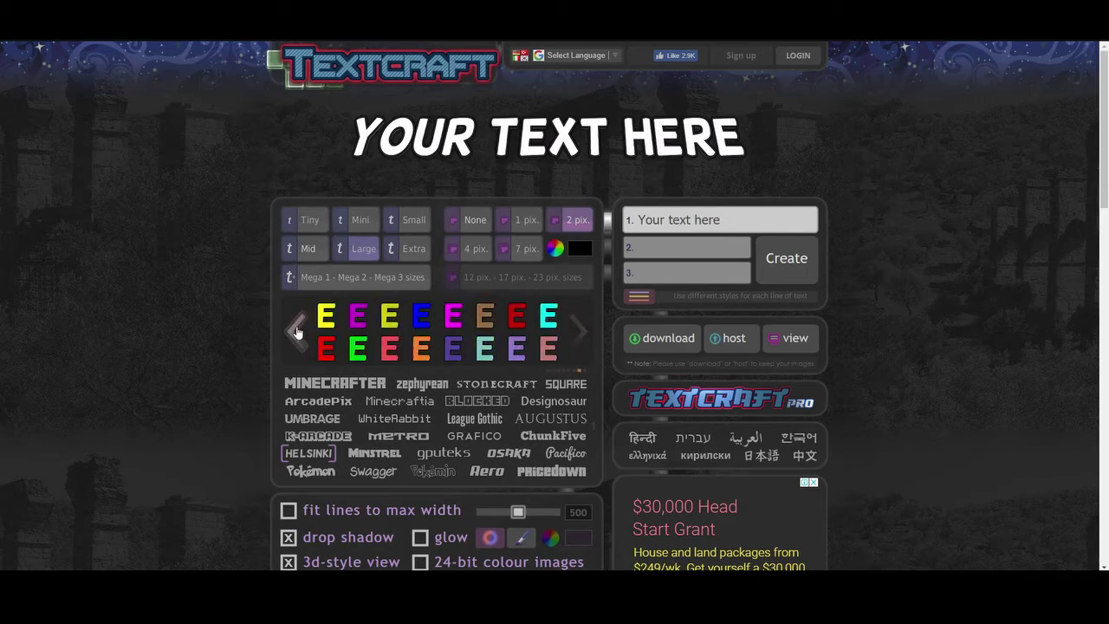
left_click(326, 317)
left_click(784, 265)
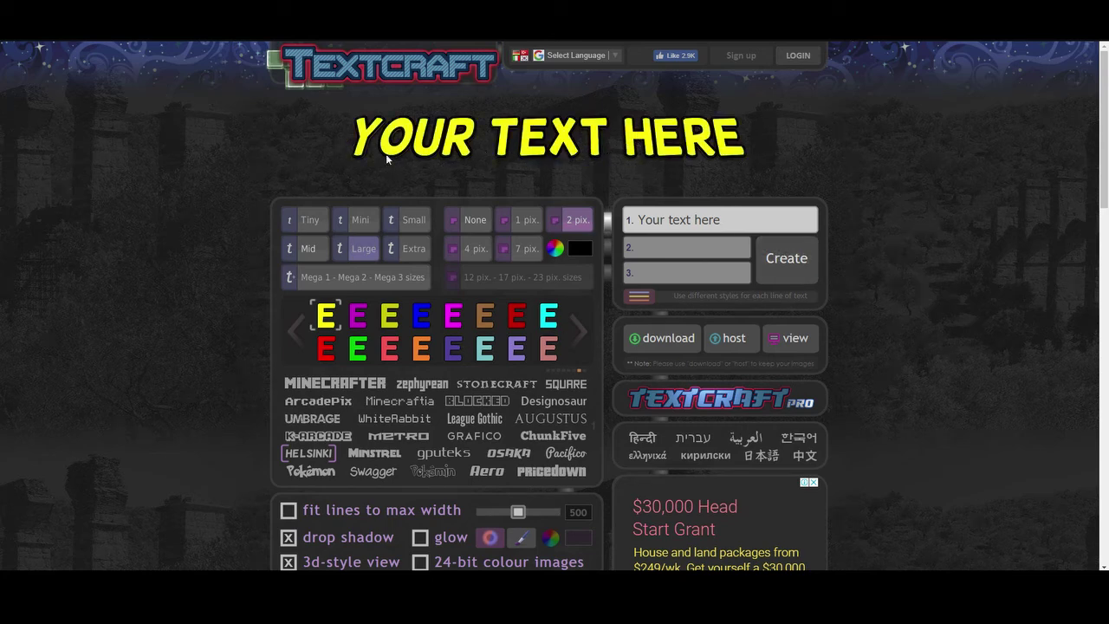
Step: Preview the text in plain cyan and plain bright green, and return it to the plain bright yellow style
left_click(549, 319)
left_click(789, 264)
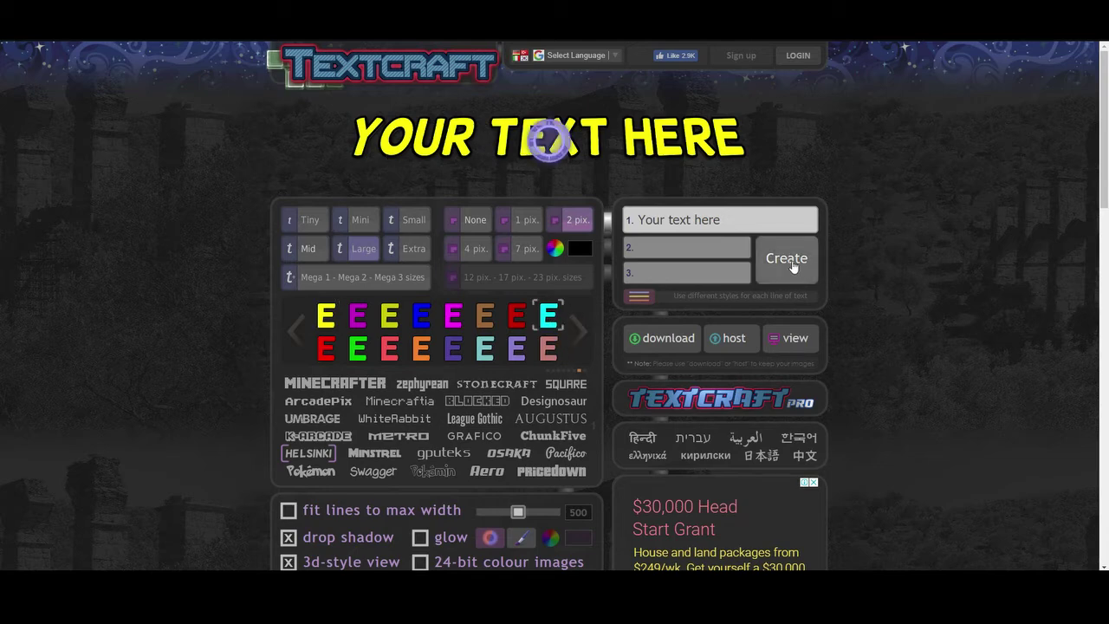
left_click(357, 348)
left_click(801, 260)
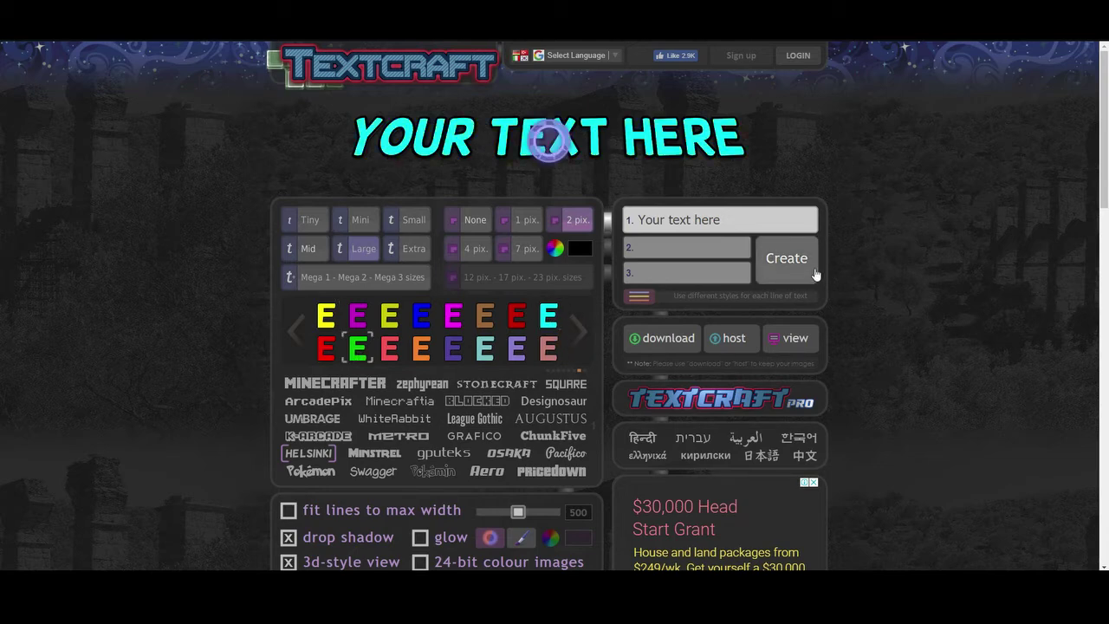
left_click(327, 320)
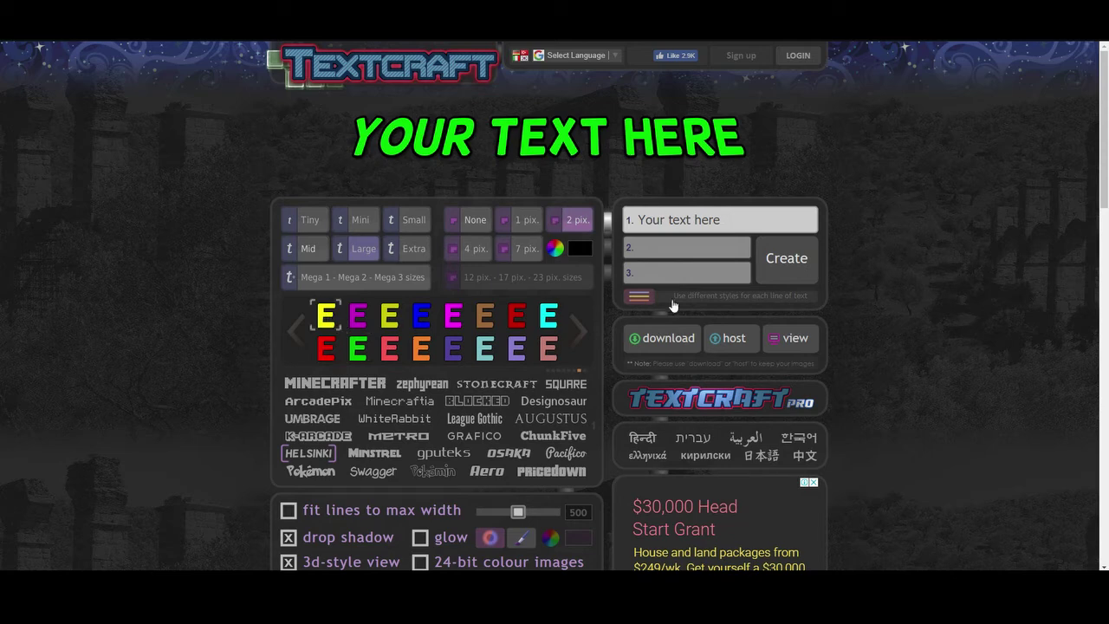
left_click(815, 257)
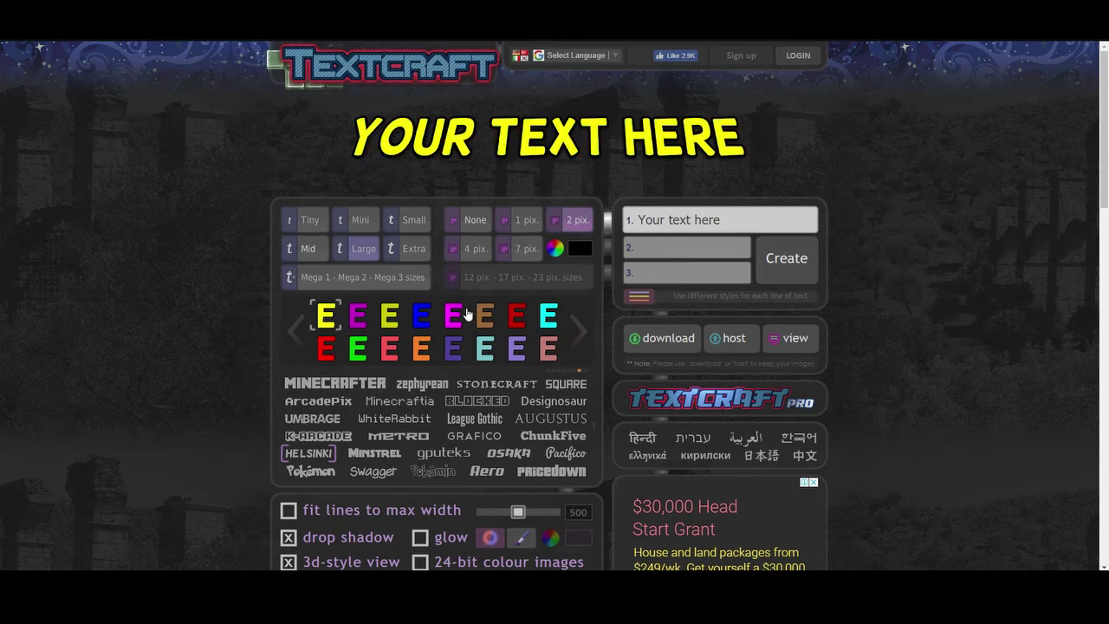
Step: Turn off the 3d-style view option and generate the yellow text image again
scroll(475, 313, "down", 2)
left_click(289, 430)
scroll(869, 338, "up", 2)
left_click(787, 265)
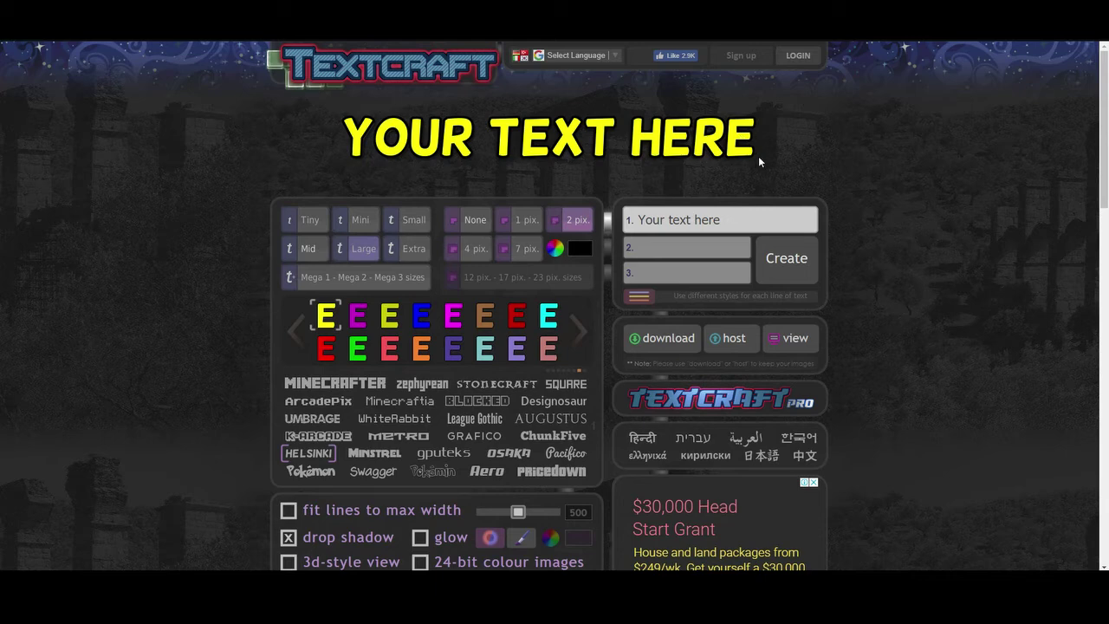
Step: Replace the sample text with "Starter", generate the image and save it
left_click(702, 220)
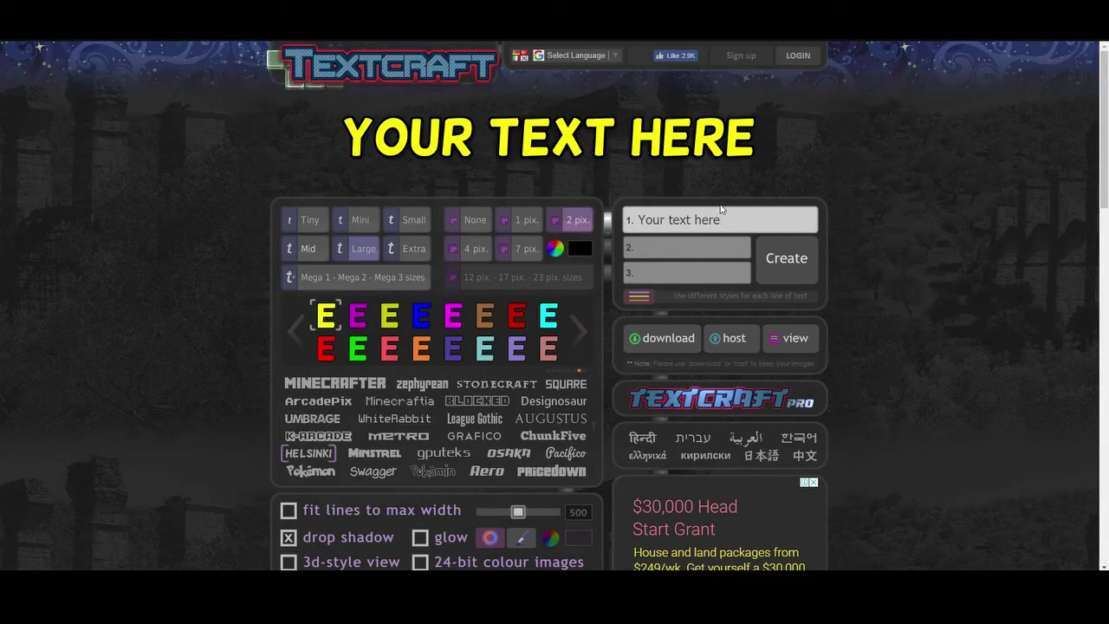
left_click(720, 210)
type("Sta")
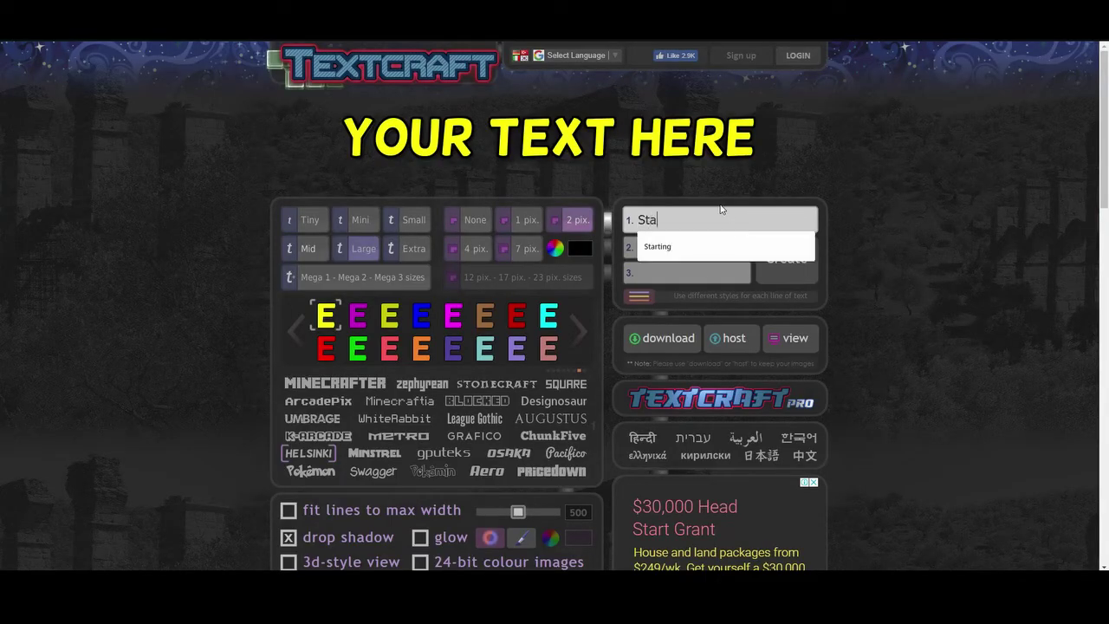
type("rter")
left_click(778, 251)
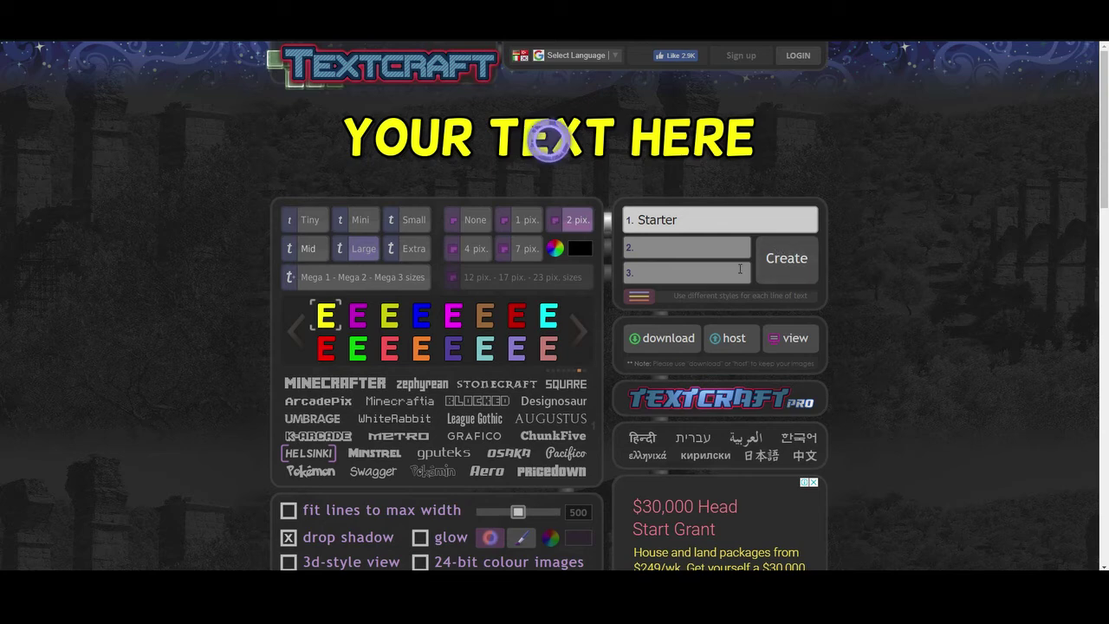
right_click(539, 132)
right_click(604, 145)
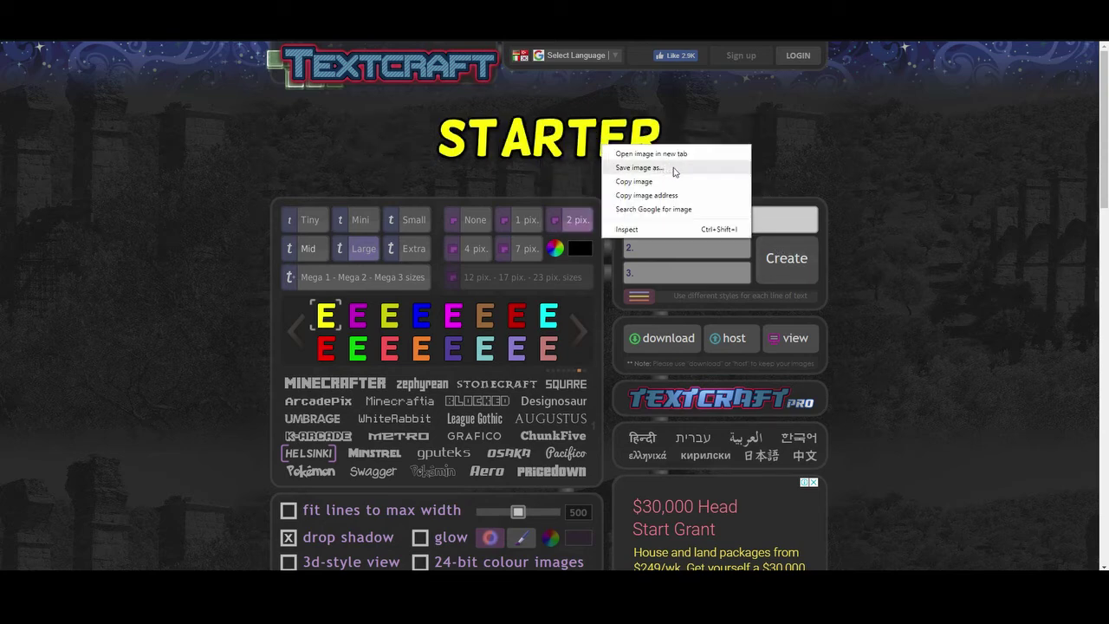
key("Escape")
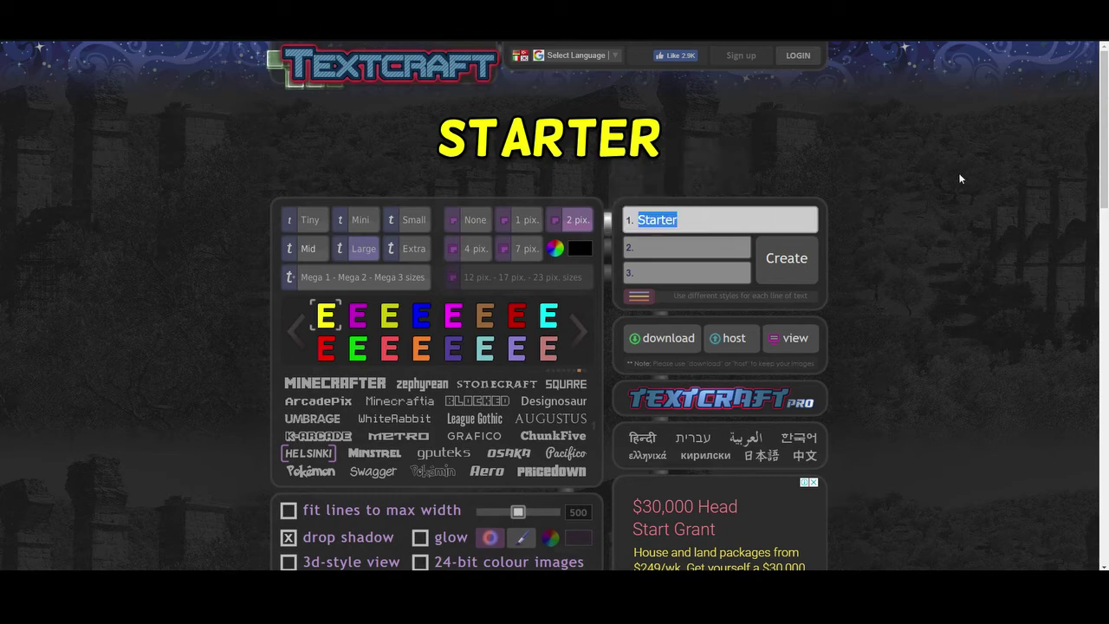
Step: Change the text to "House", generate the image and save it
type("House")
left_click(773, 275)
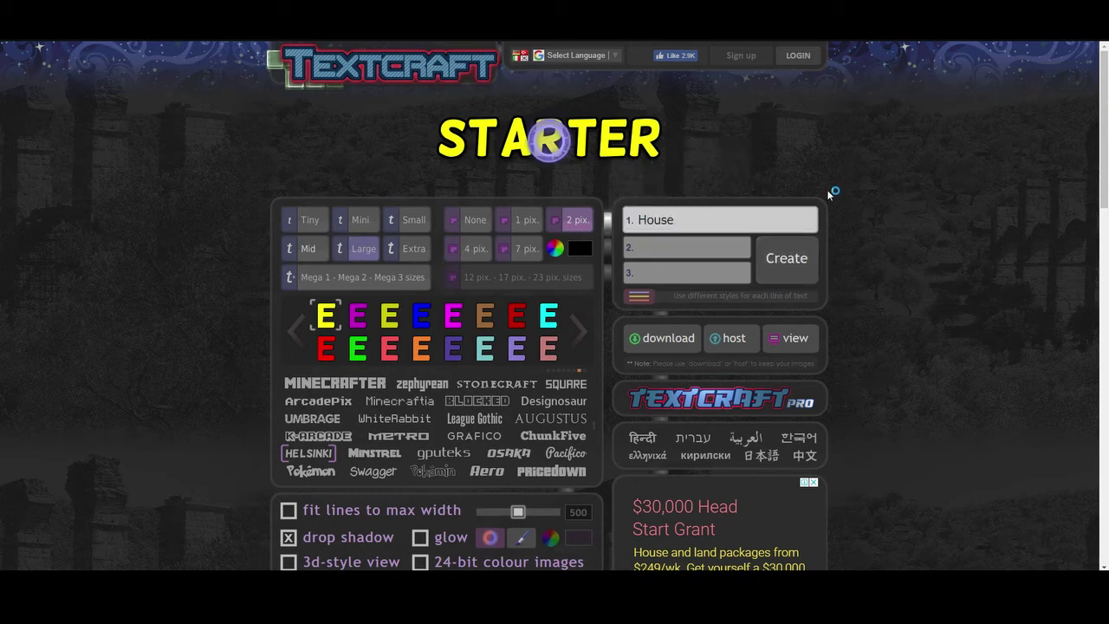
right_click(602, 137)
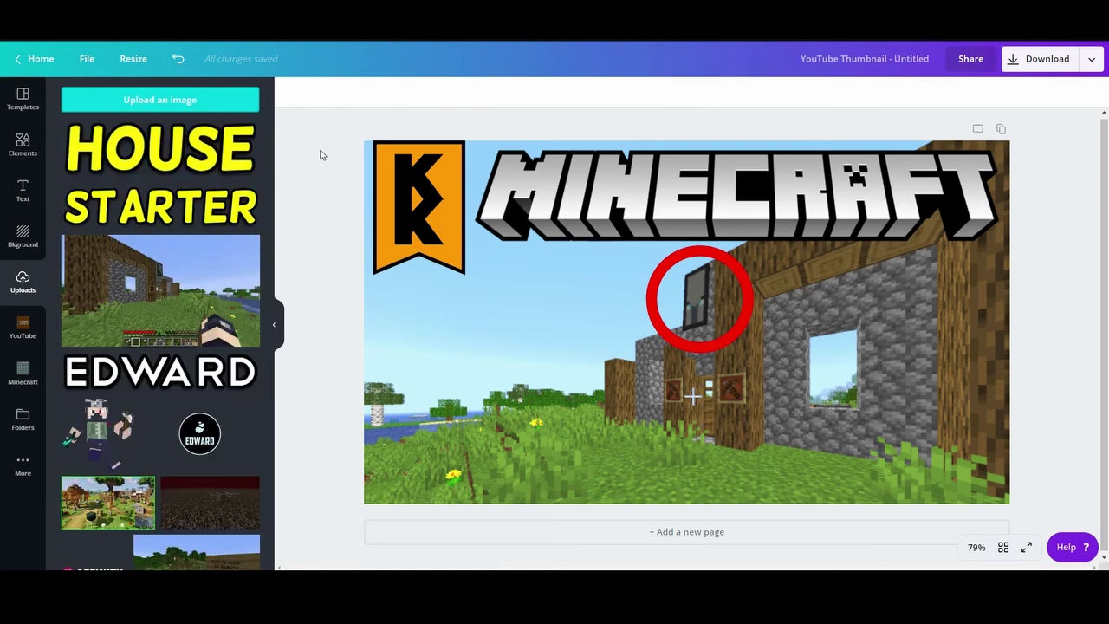
Step: Add the uploaded yellow STARTER image to the Canva thumbnail, shrink it to under half the width and place it low along the left edge
left_click(149, 217)
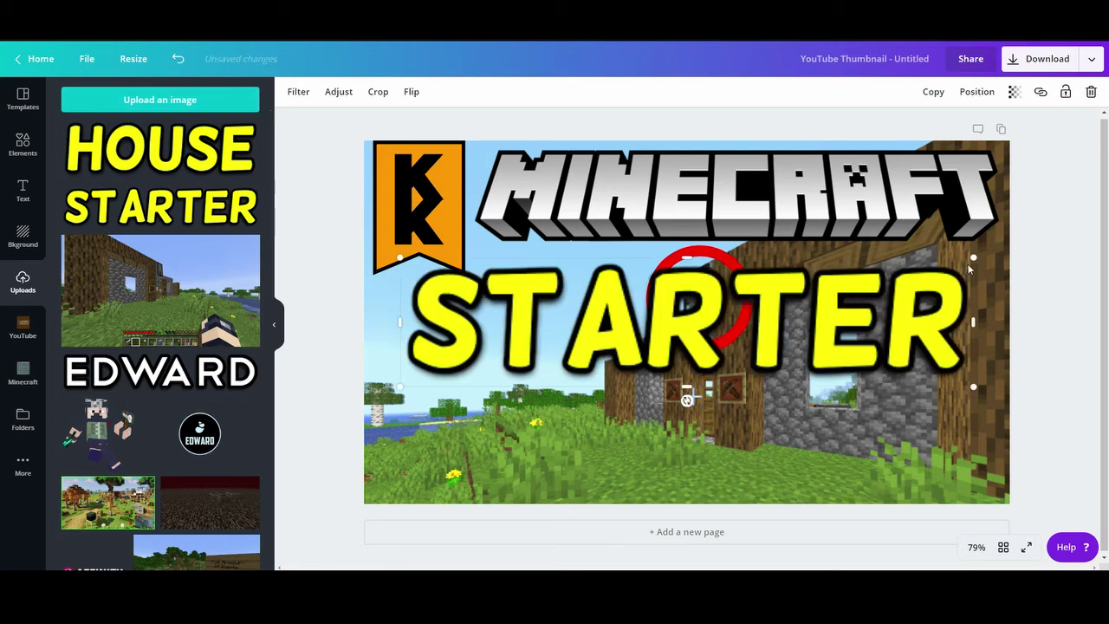
left_click_drag(949, 262, 689, 355)
left_click_drag(555, 364, 525, 398)
left_click_drag(619, 373, 652, 341)
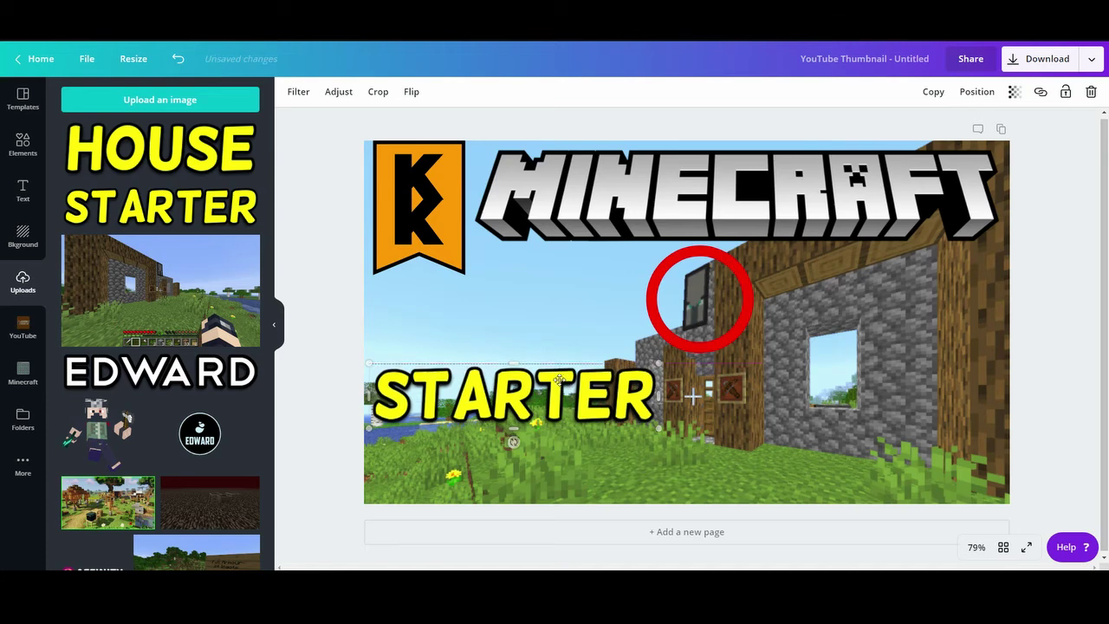
Step: Add the uploaded yellow HOUSE image, shrink it to match STARTER's letter height and place it directly below that word, left-aligned
left_click(160, 173)
left_click_drag(971, 237, 652, 343)
left_click_drag(577, 351, 551, 439)
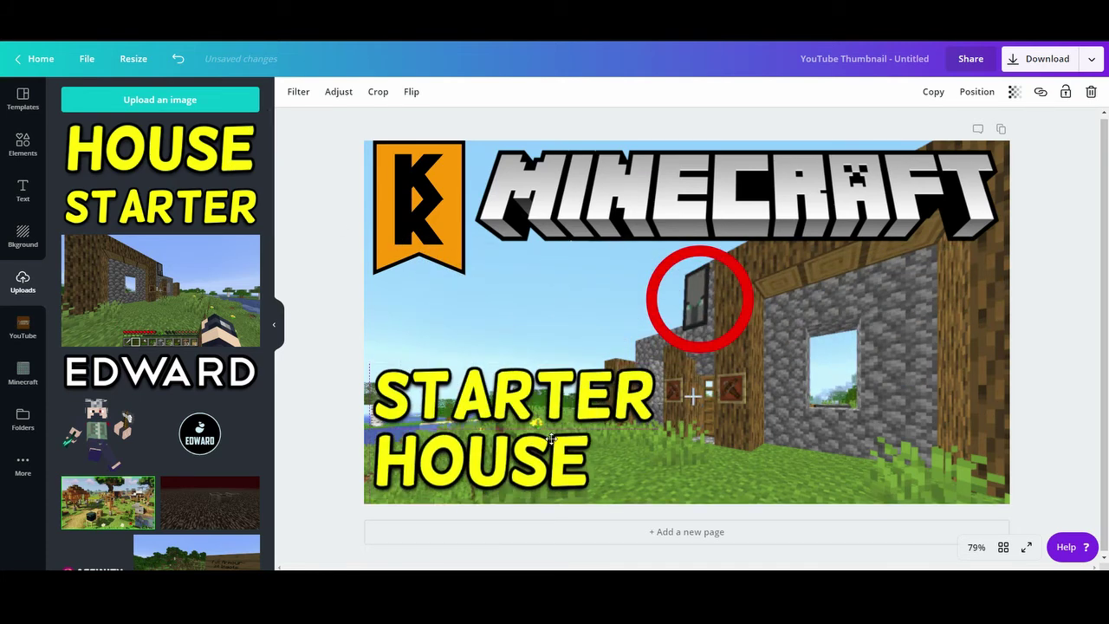
left_click(341, 343)
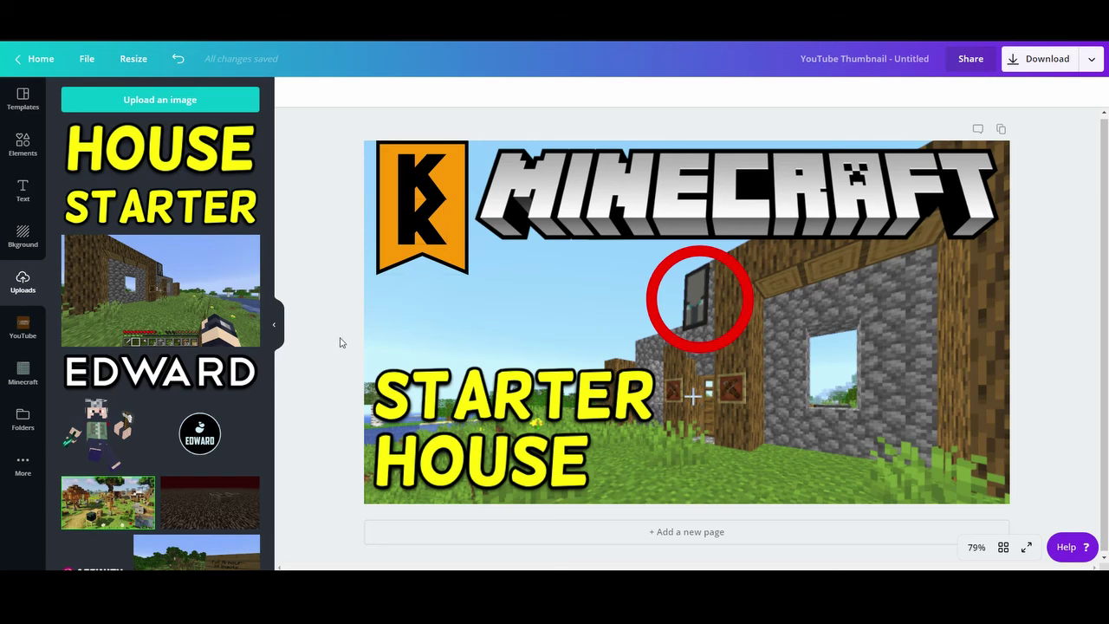
Step: Move STARTER up beneath the orange ribbon, shrink it clear of the red ring, and move HOUSE up directly under it
left_click(455, 381)
left_click_drag(455, 381, 472, 297)
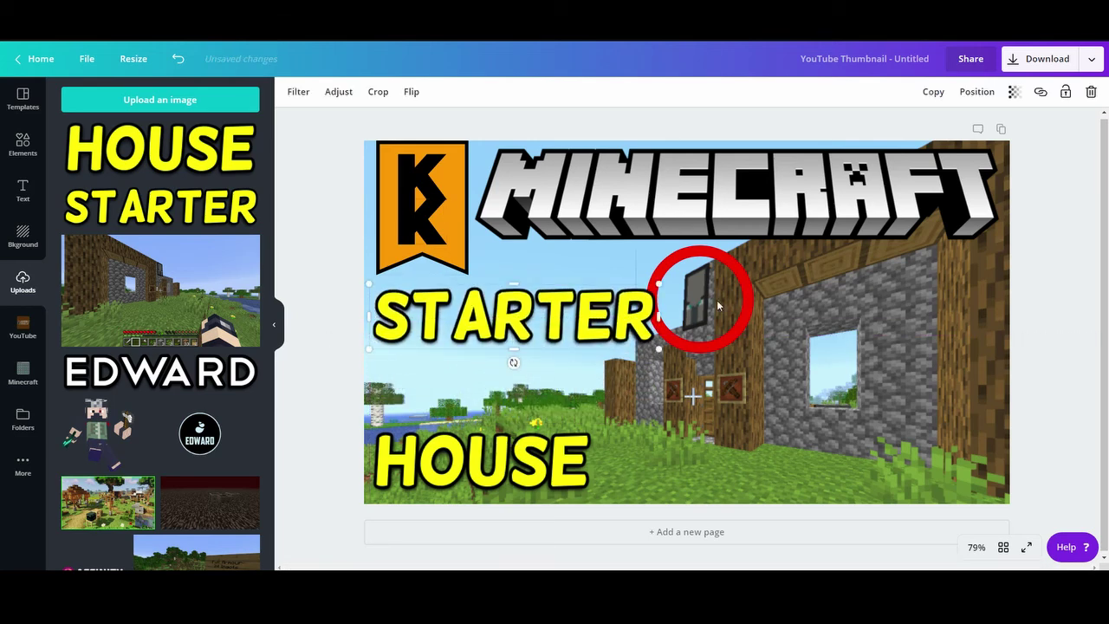
left_click_drag(660, 284, 643, 287)
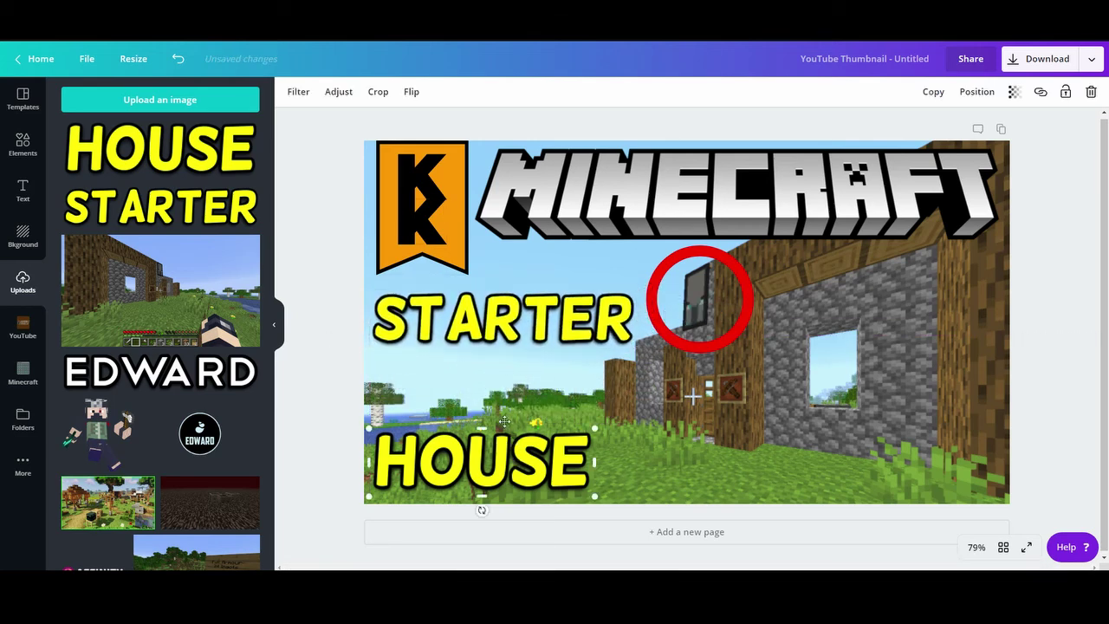
left_click_drag(477, 486, 472, 404)
left_click(312, 267)
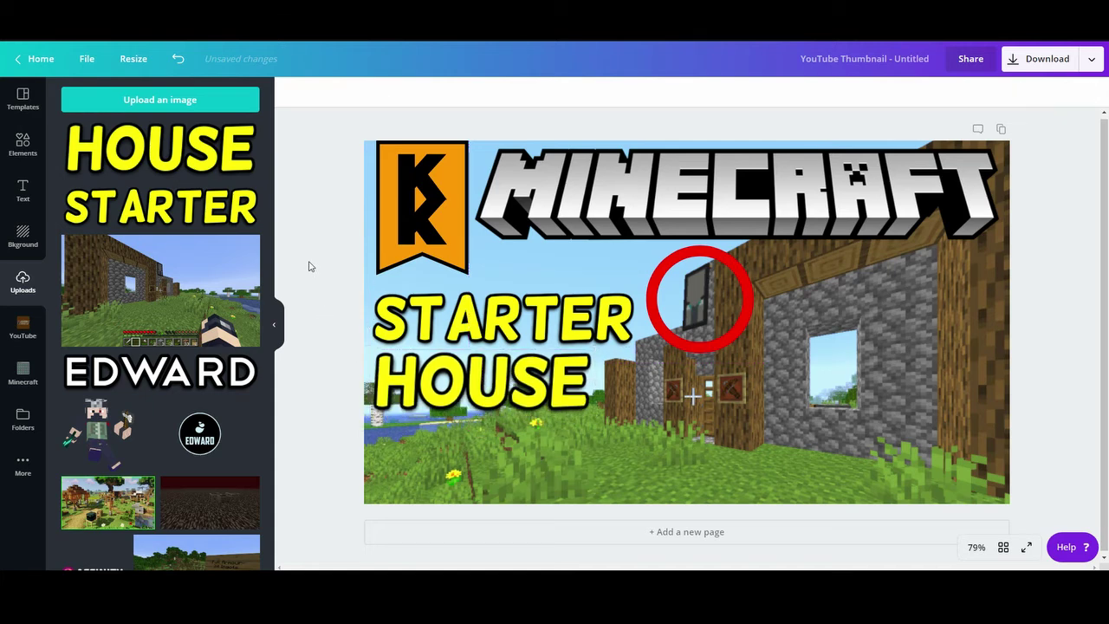
Step: Add a heading reading "#01", enlarge it to font size 139 and place it below HOUSE in the thumbnail's lower-left corner
left_click(22, 188)
left_click(120, 147)
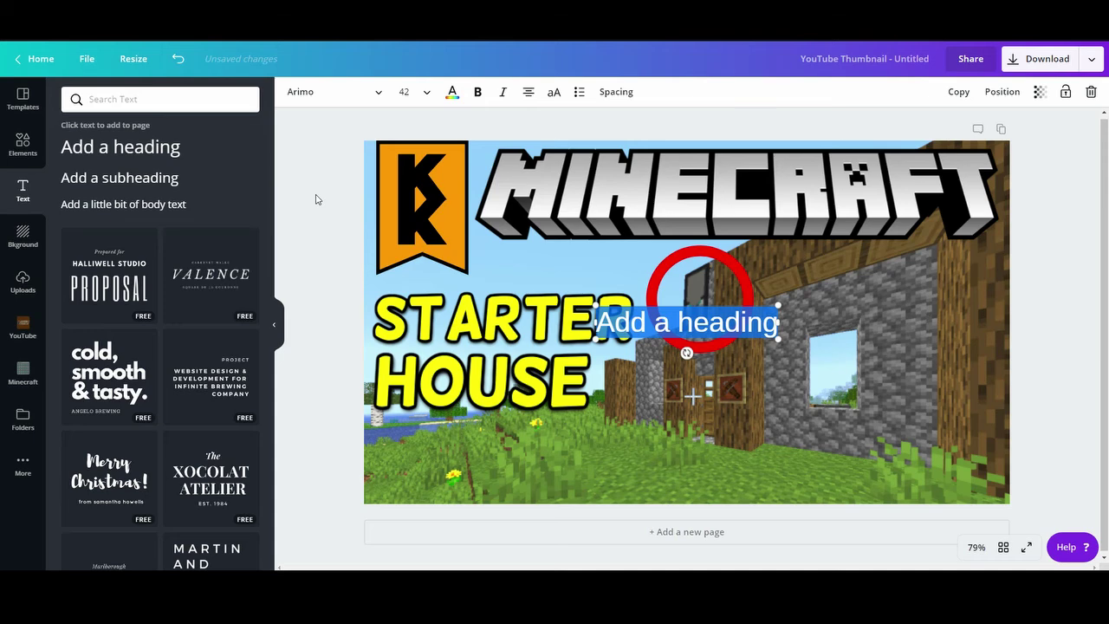
key("BackSpace")
type("#01")
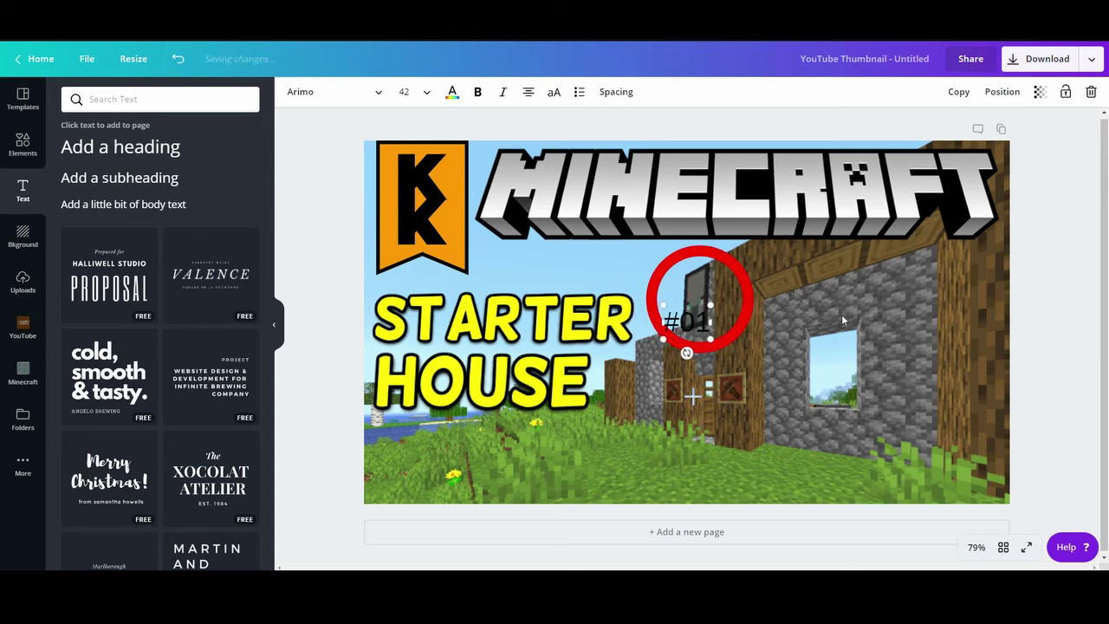
left_click(691, 328)
left_click_drag(690, 328, 542, 364)
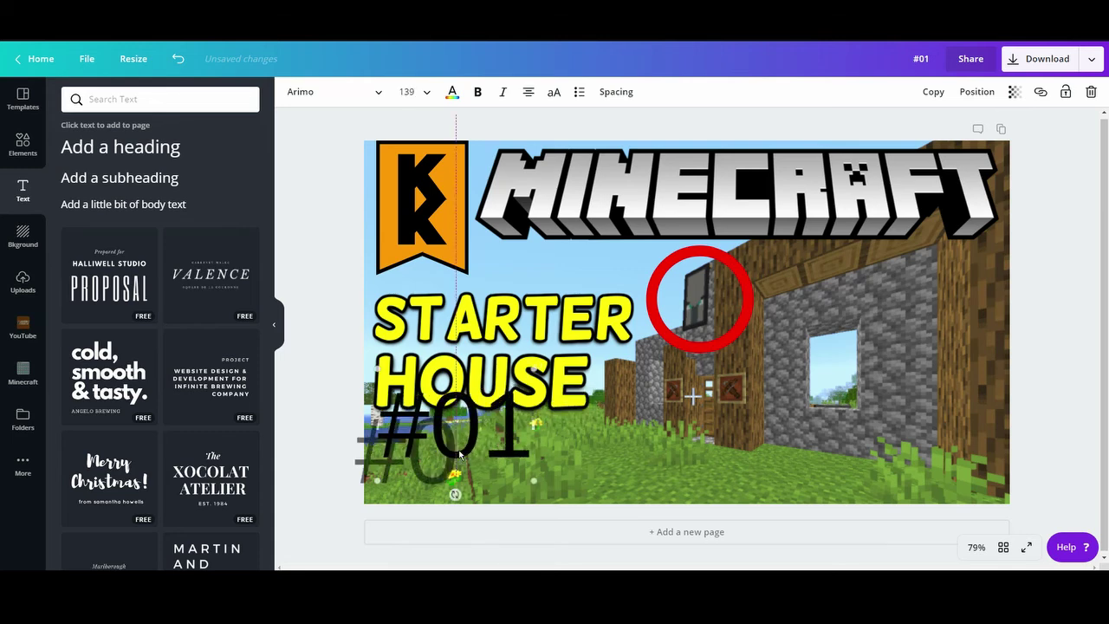
left_click_drag(451, 425, 470, 461)
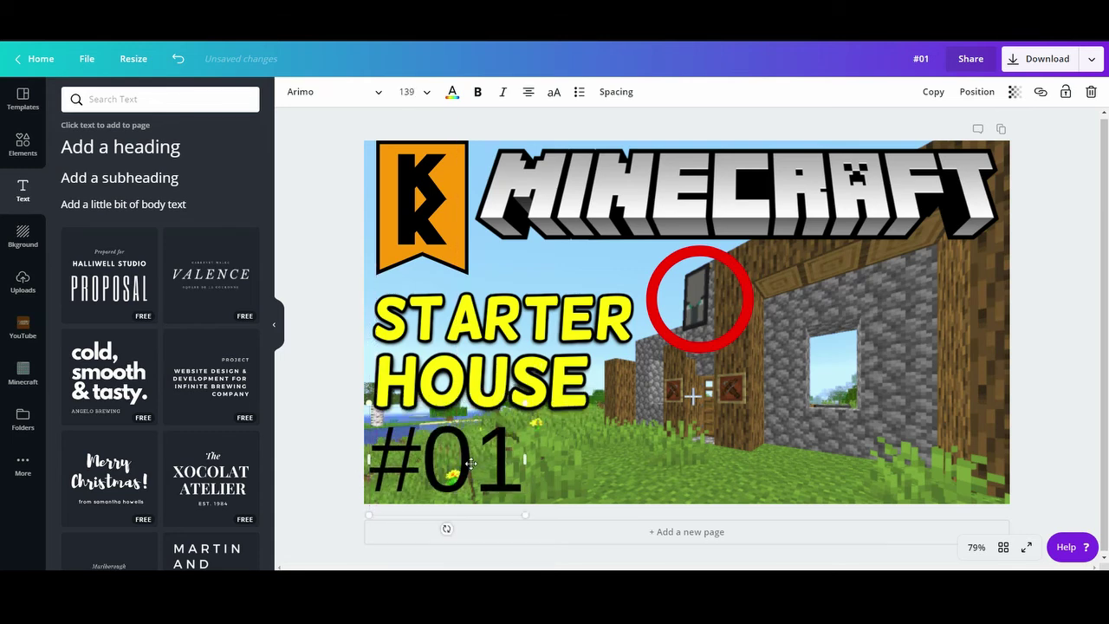
Step: Try white, black and a custom red as the colour of the #01 text
left_click(452, 92)
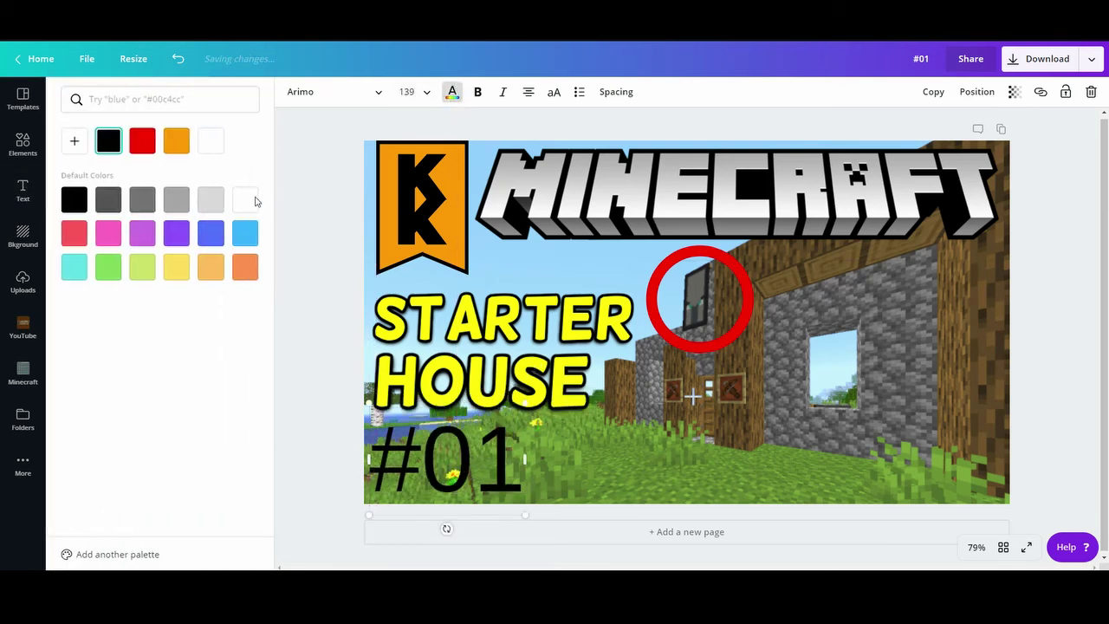
left_click(247, 201)
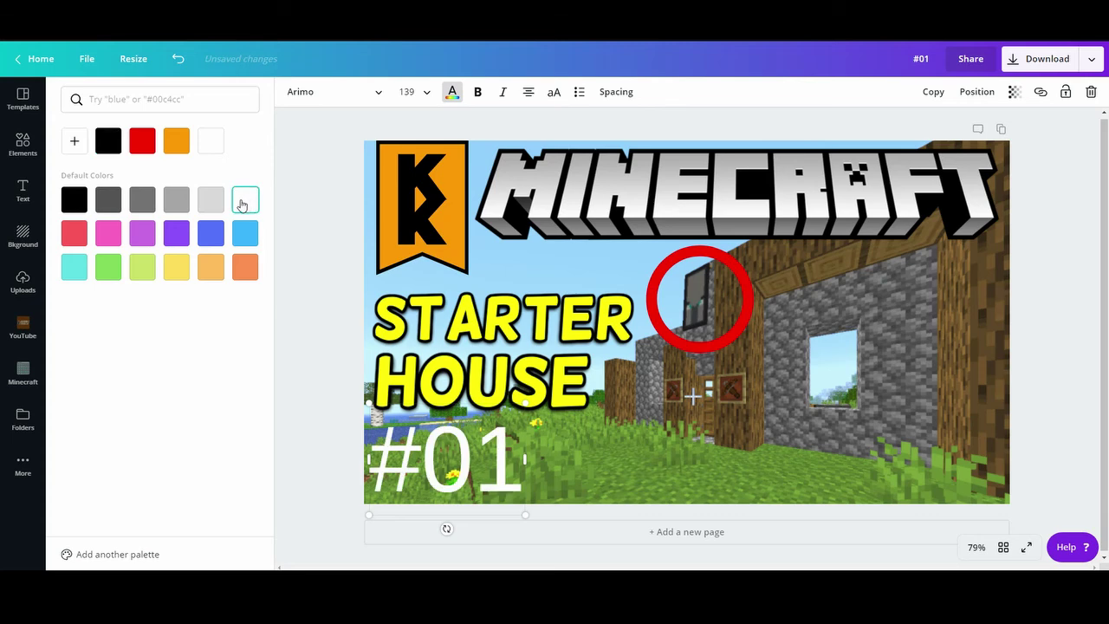
left_click(111, 149)
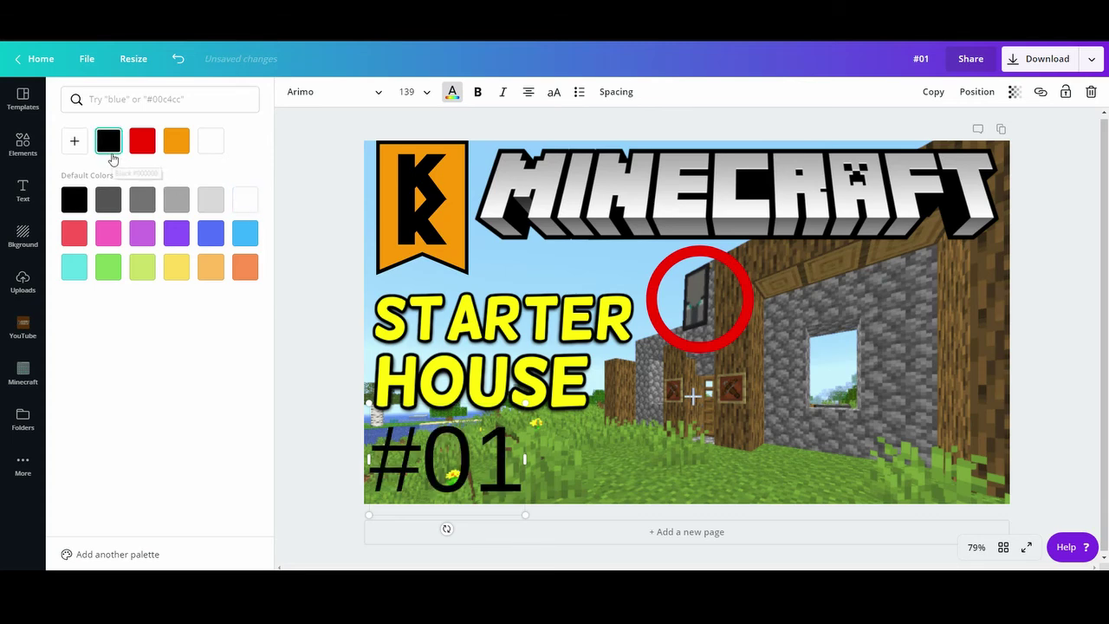
left_click(76, 141)
left_click(155, 250)
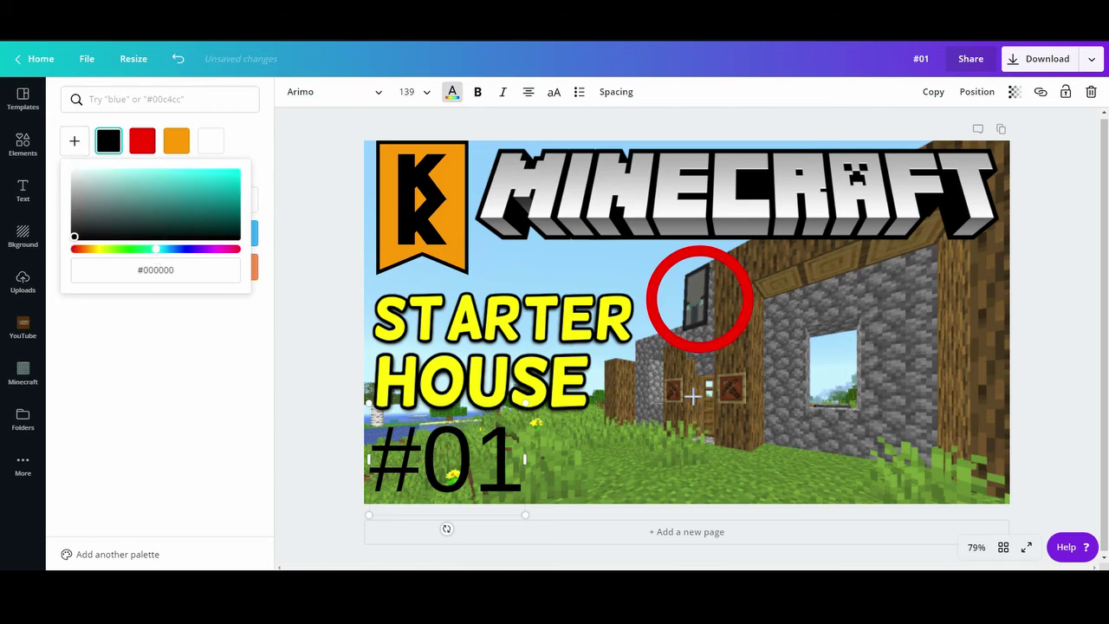
left_click(234, 182)
left_click_drag(71, 252, 269, 265)
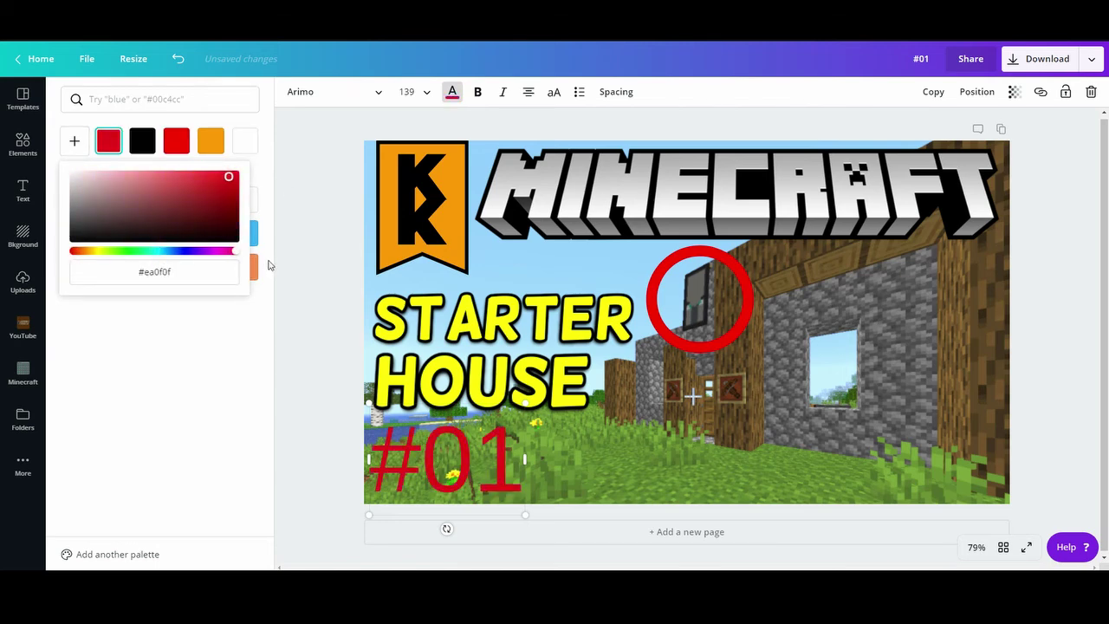
left_click(289, 171)
Step: Shrink the #01 text to font size 121 and colour it white after trying black
left_click(515, 437)
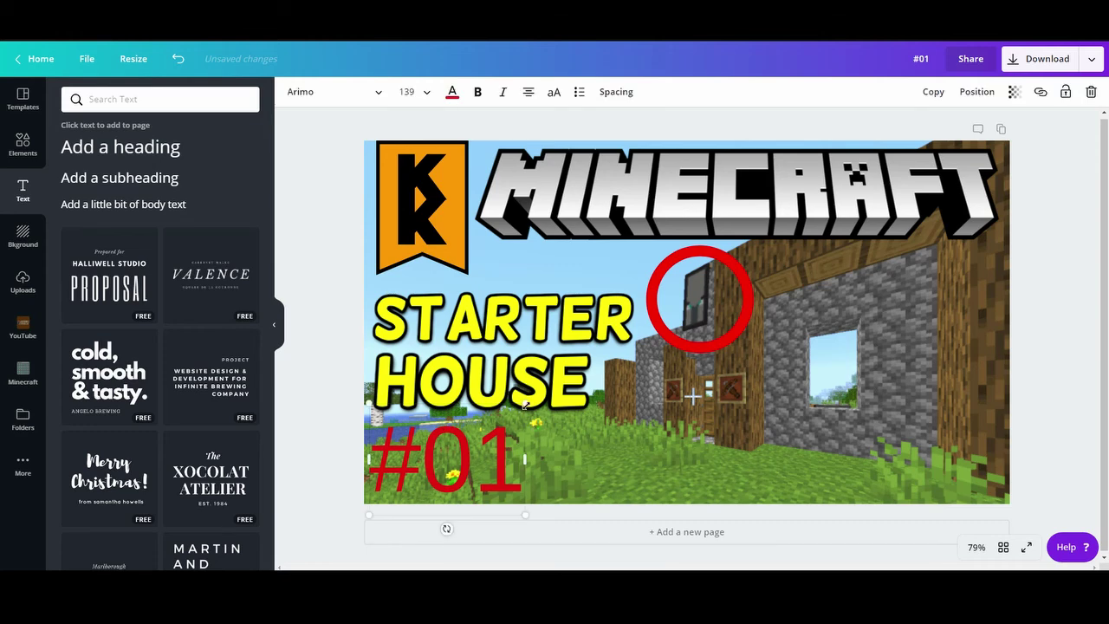
left_click_drag(525, 405, 504, 418)
left_click(453, 94)
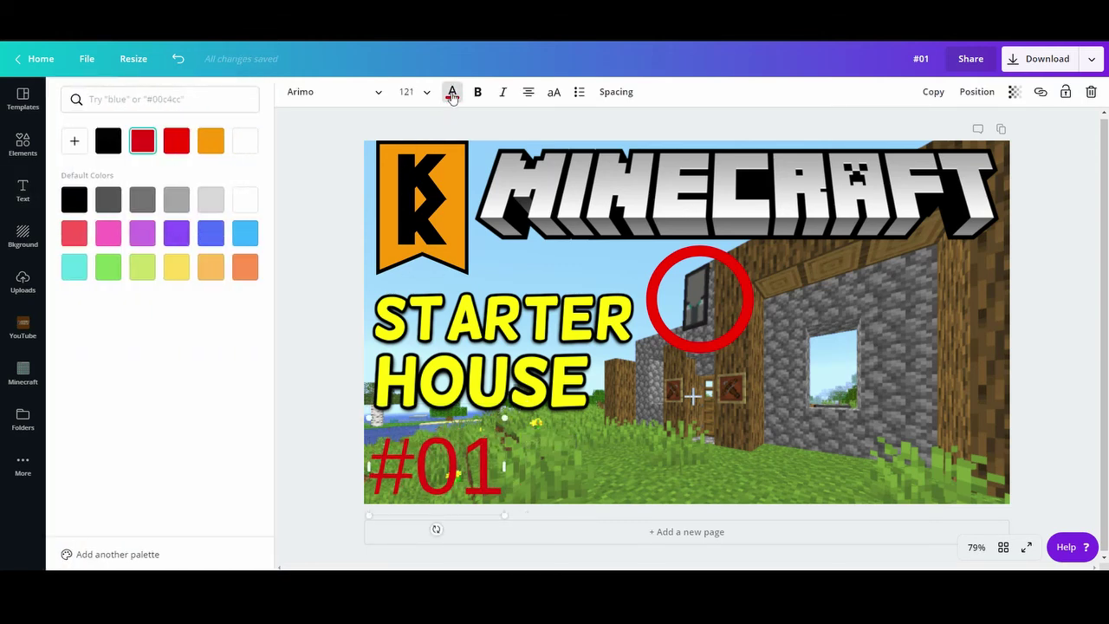
left_click(78, 203)
left_click(305, 355)
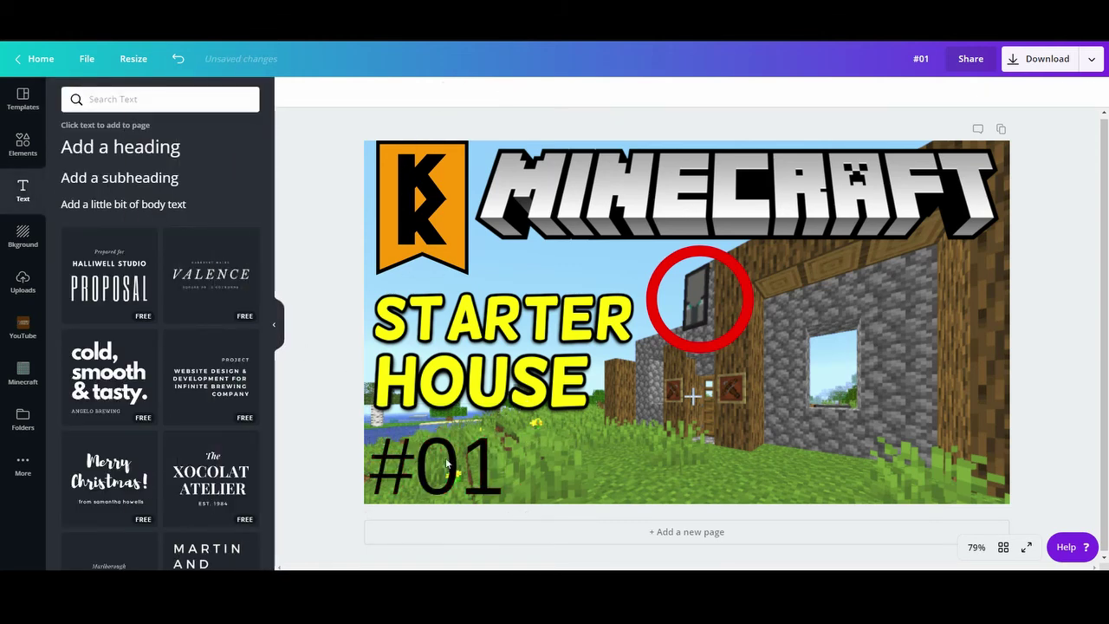
left_click(447, 464)
left_click(452, 92)
left_click(246, 199)
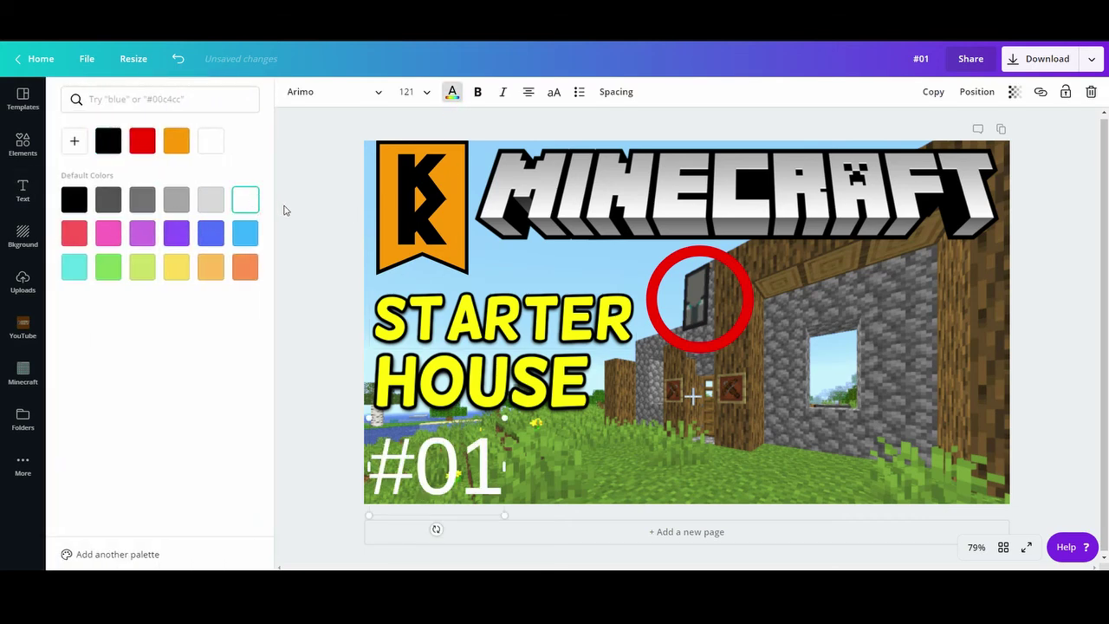
left_click(284, 211)
Step: Add a square shape and resize it into a rectangle covering the #01 text in the thumbnail's lower-left corner
left_click(23, 145)
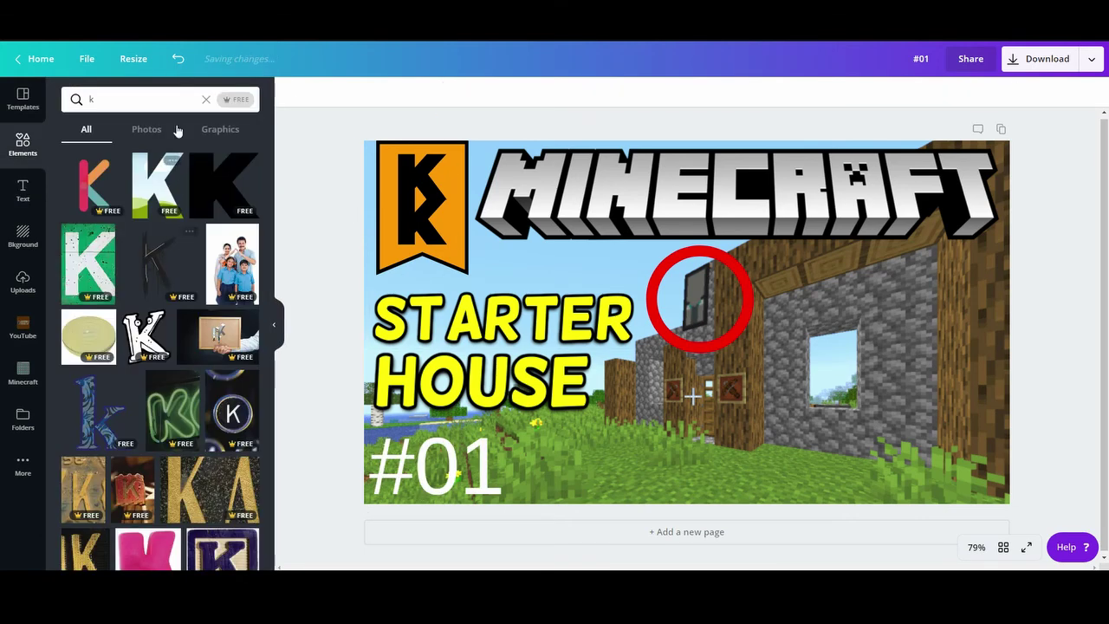
left_click(206, 99)
left_click(132, 435)
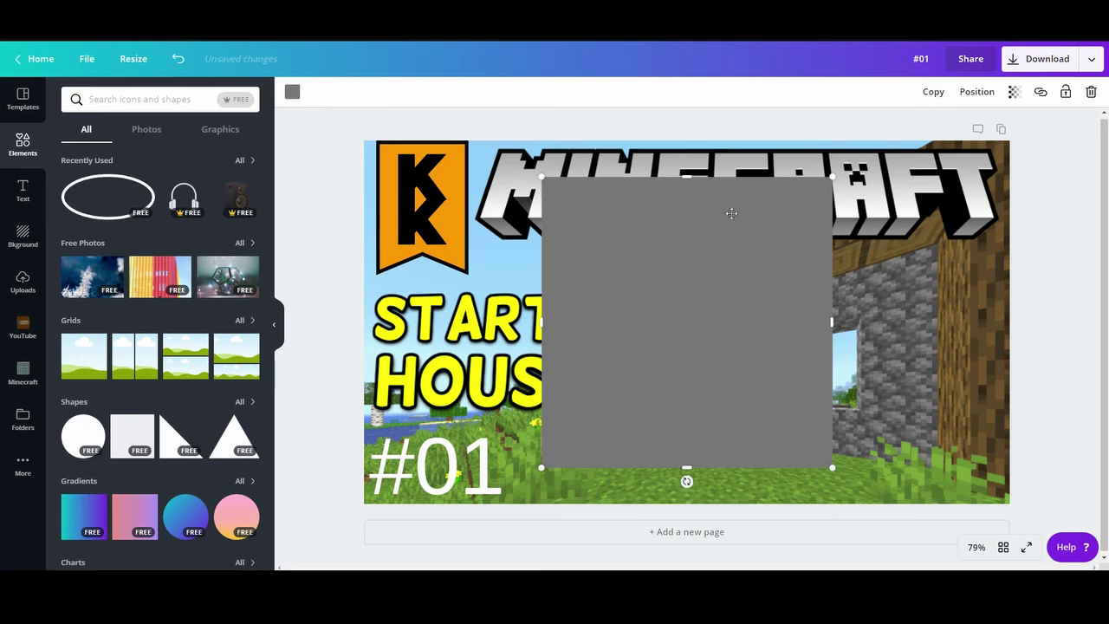
left_click_drag(686, 177, 686, 390)
left_click_drag(644, 425, 470, 463)
left_click_drag(660, 464, 507, 475)
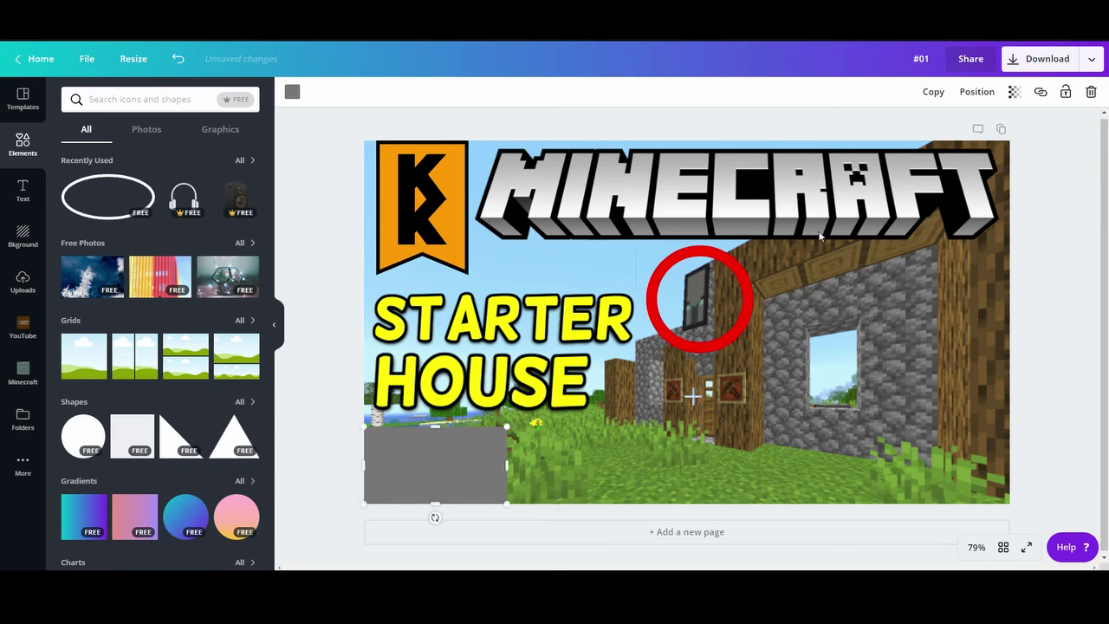
Step: Send the rectangle behind the #01 text and fill it black after trying orange
left_click(978, 92)
left_click(934, 132)
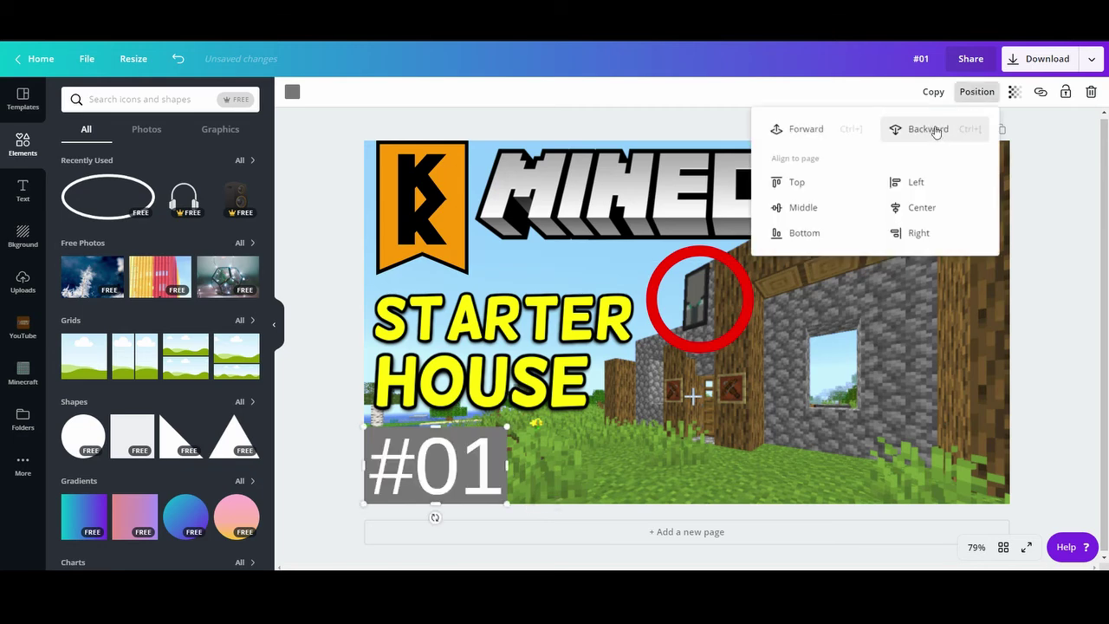
left_click(292, 90)
left_click(108, 140)
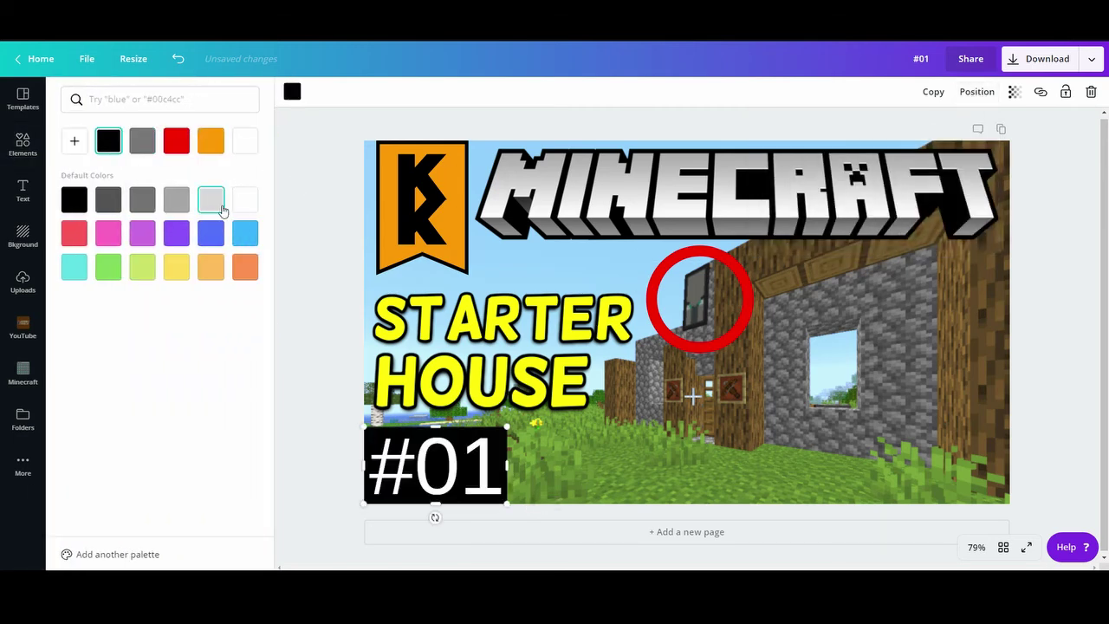
left_click(210, 143)
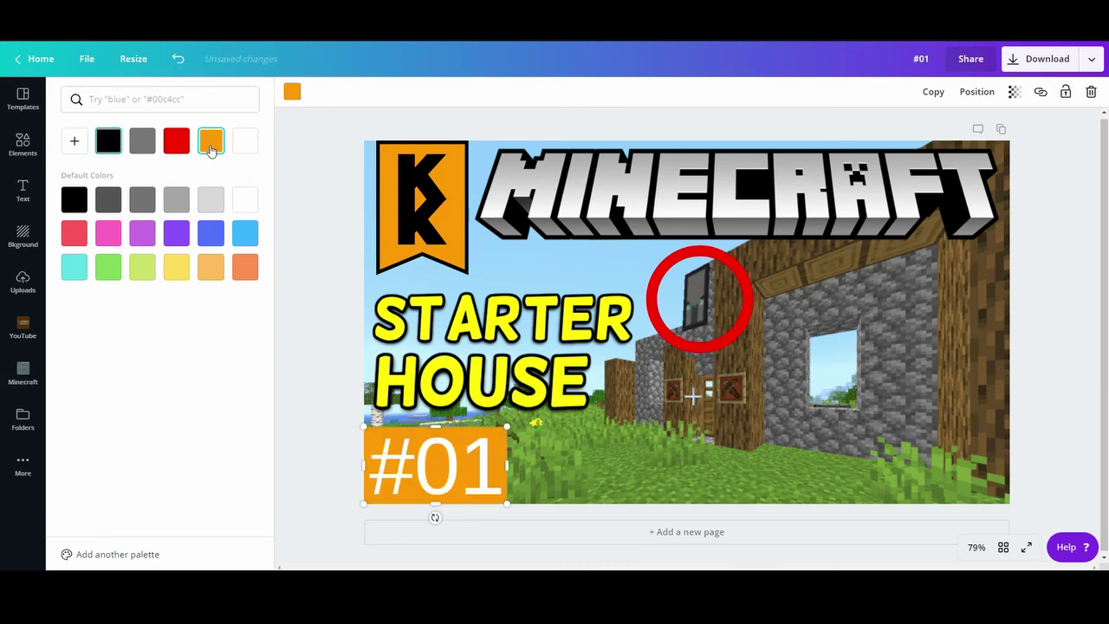
left_click(112, 143)
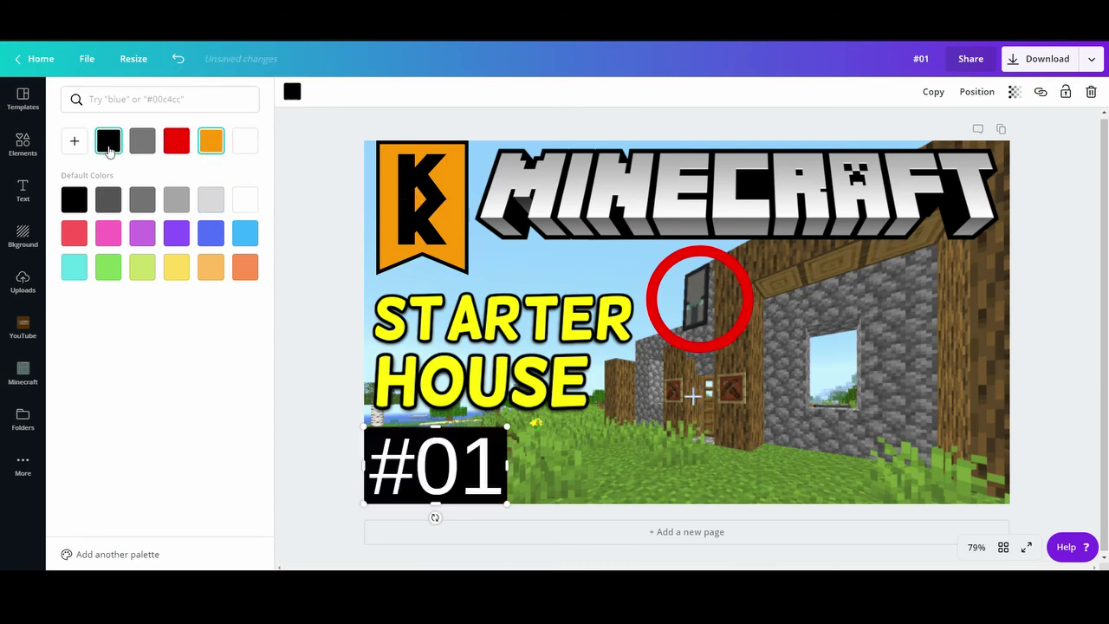
left_click(301, 255)
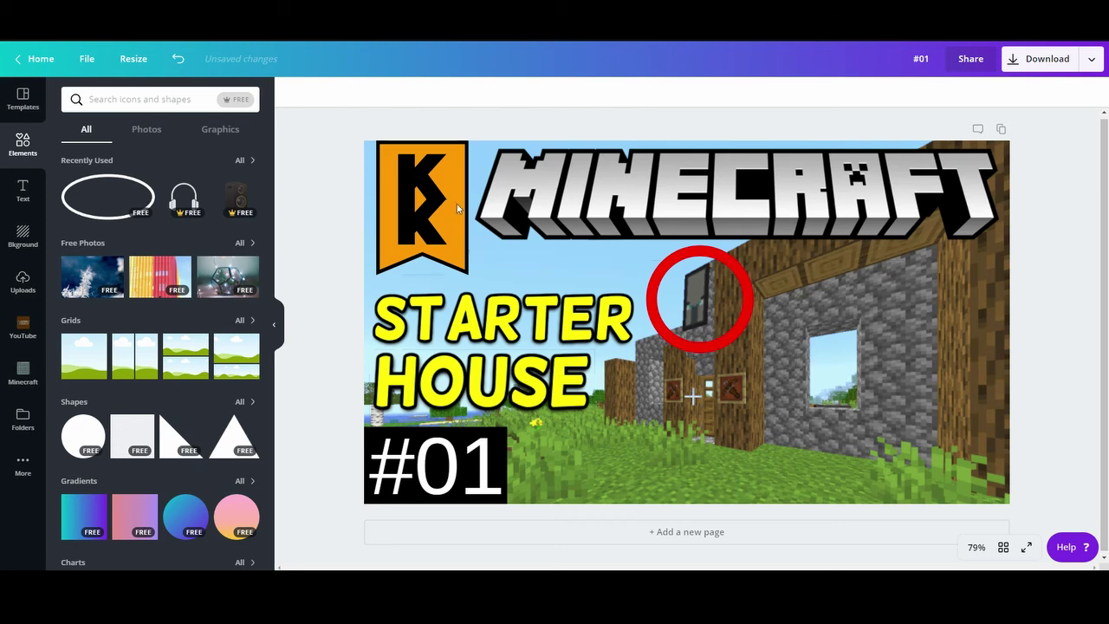